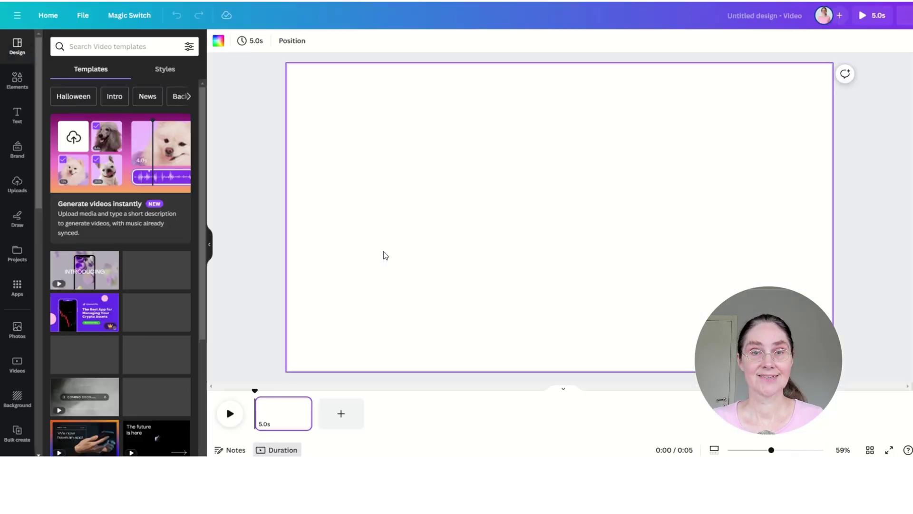
Find an interior photo and set it as the first page's background, showing a white room with a wooden sideboard
left_click(17, 328)
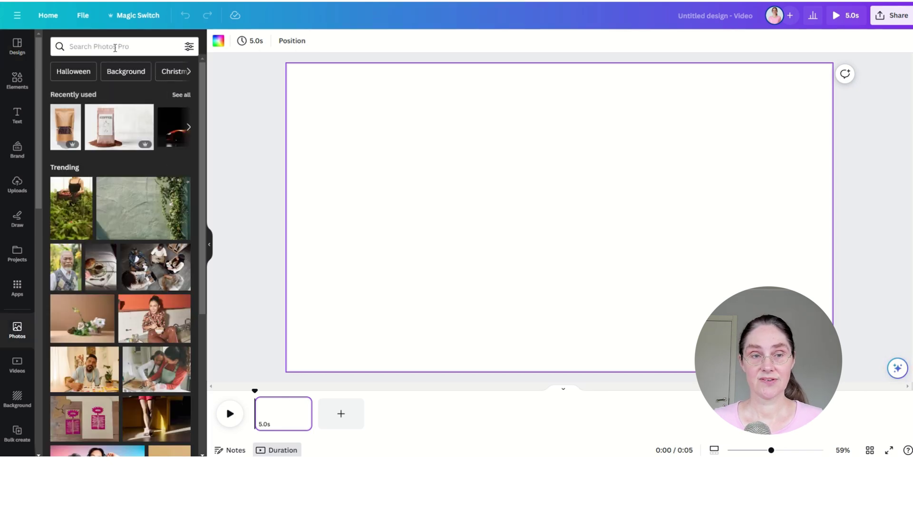
left_click(153, 53)
type("home offeiroom")
key("Return")
scroll(119, 237, "down", 4)
left_click_drag(64, 223, 332, 152)
Add a second page, search photos for office, and fill it with the desk photo showing orange pencils and a black chair
left_click(346, 417)
scroll(149, 350, "down", 5)
left_click_drag(88, 46, 61, 51)
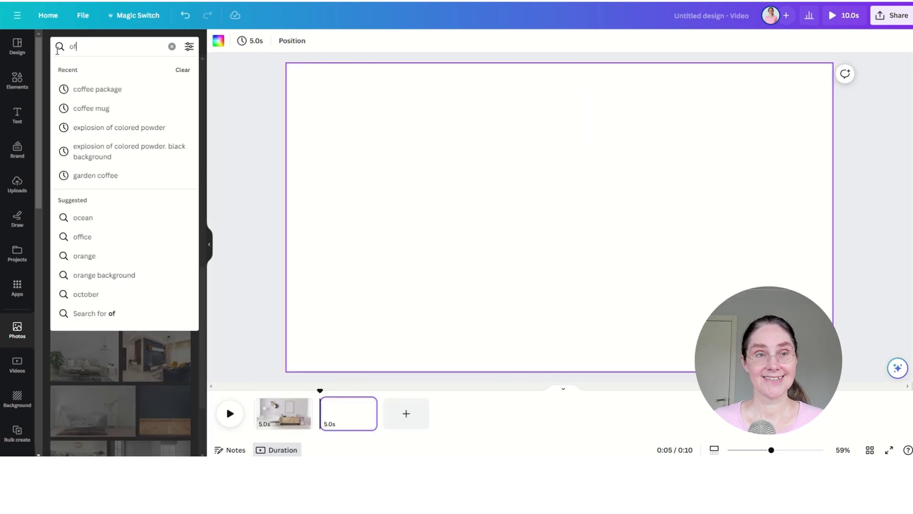
type("o")
left_click(82, 226)
scroll(133, 333, "down", 9)
scroll(133, 365, "up", 3)
left_click_drag(134, 185, 309, 143)
Search photos for garden, add a third page, and browse the garden photos
left_click(114, 47)
type("garden")
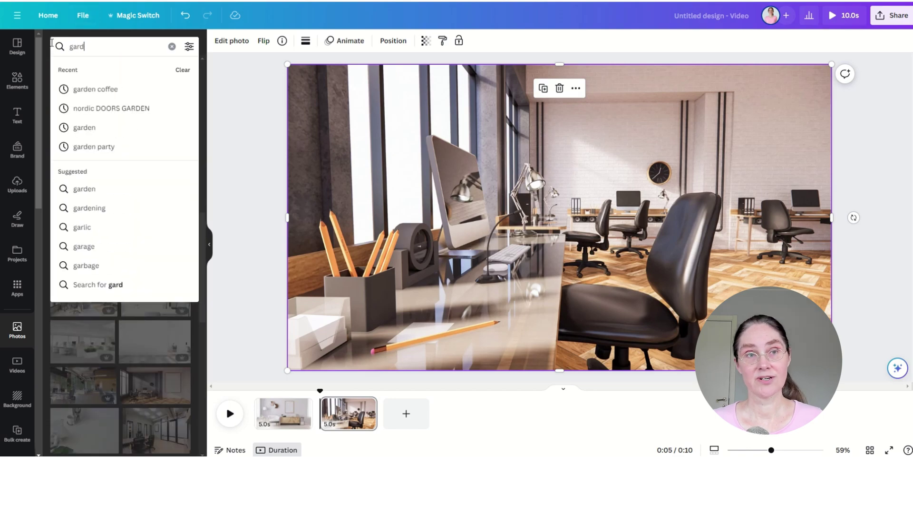
key("Return")
left_click(406, 414)
scroll(118, 315, "down", 15)
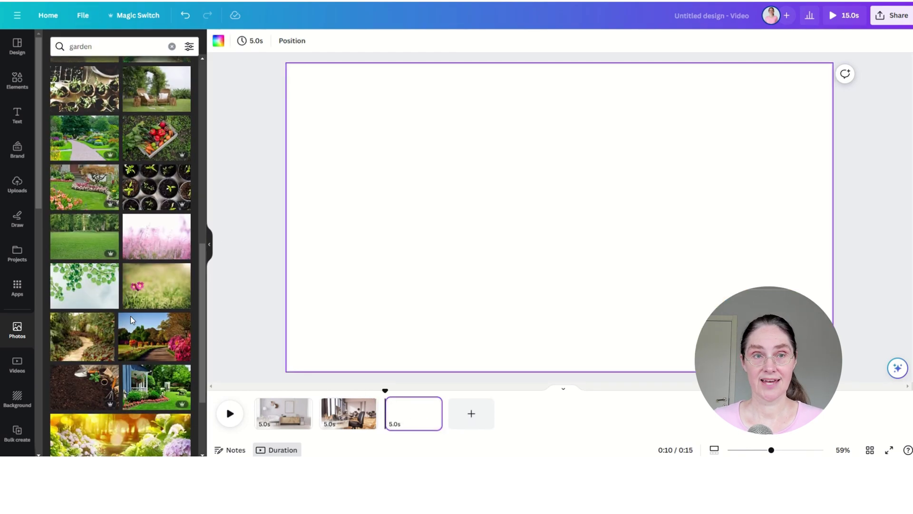
Search photos for park and fill the third page with the autumn forest photo of a wooden walkway
left_click(114, 47)
type("park")
key("Return")
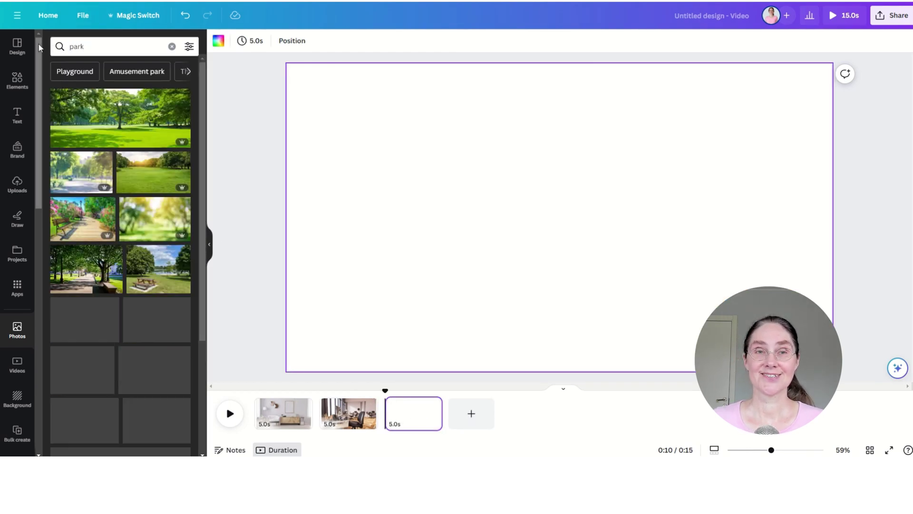
scroll(164, 334, "down", 5)
left_click_drag(164, 335, 314, 100)
Add a fourth page and fill it with the photo of a sunlit, tree-lined park avenue
left_click(485, 420)
scroll(104, 322, "down", 8)
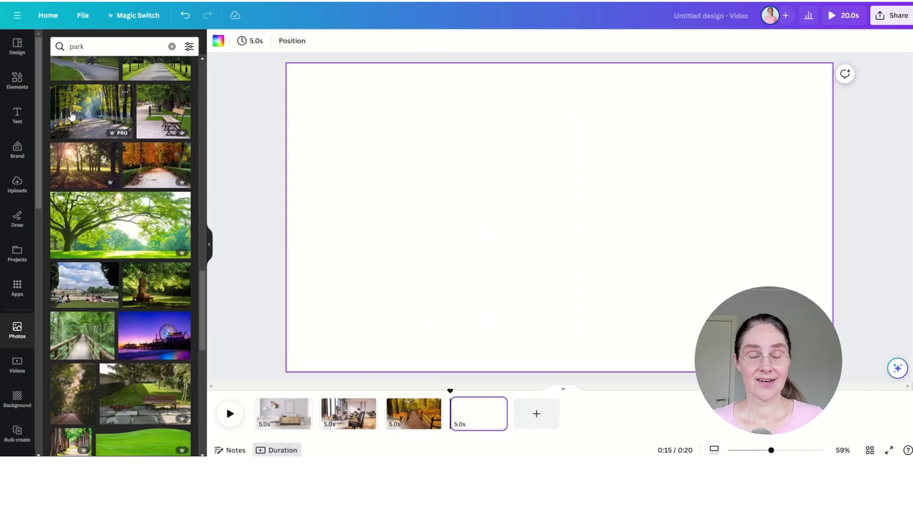
left_click_drag(90, 109, 314, 100)
Try other park photos on the fourth page, ending with the one of the columned rotunda among trees
scroll(110, 264, "down", 3)
scroll(116, 333, "down", 4)
left_click_drag(88, 191, 118, 209)
scroll(136, 340, "down", 6)
scroll(137, 343, "down", 15)
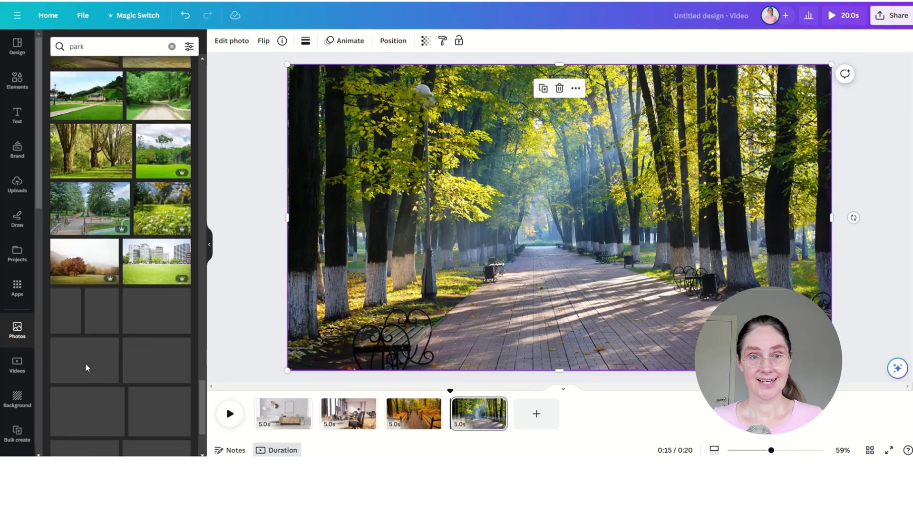
scroll(133, 300, "down", 15)
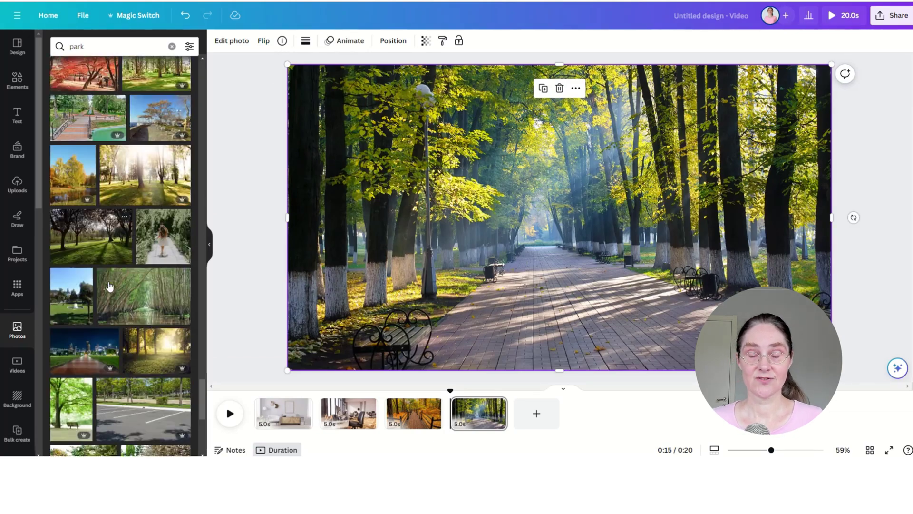
scroll(153, 305, "down", 3)
left_click_drag(145, 187, 432, 233)
scroll(126, 344, "down", 4)
left_click_drag(84, 234, 523, 229)
scroll(83, 318, "down", 6)
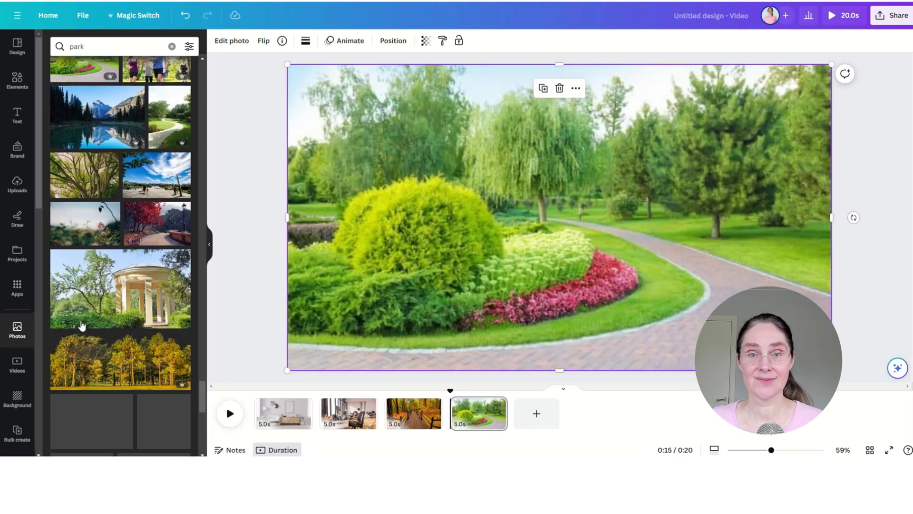
left_click_drag(122, 195, 304, 150)
Search photos for beach and add a fifth page
left_click_drag(87, 46, 20, 50)
type("beach")
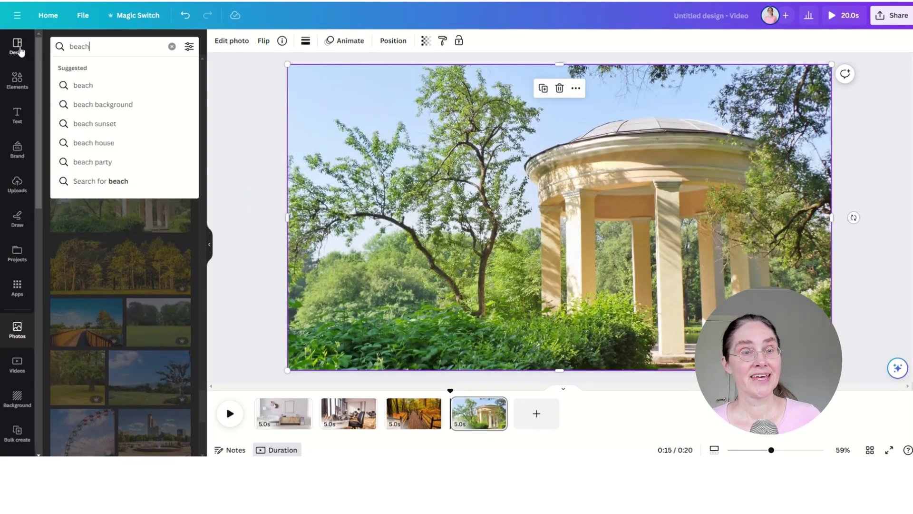
key("Return")
left_click(536, 414)
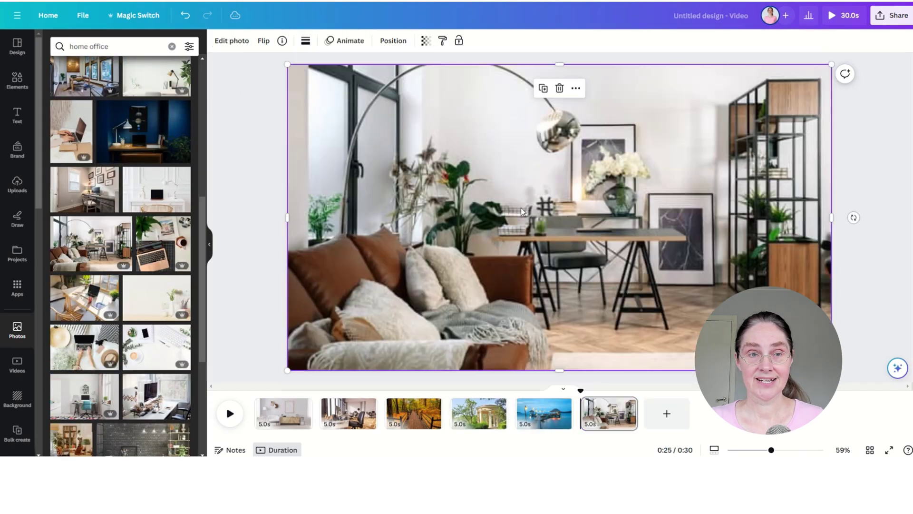
Try other home office photos on the sixth page, ending with the one showing a large wooden bookcase and lounge chair
scroll(120, 285, "down", 5)
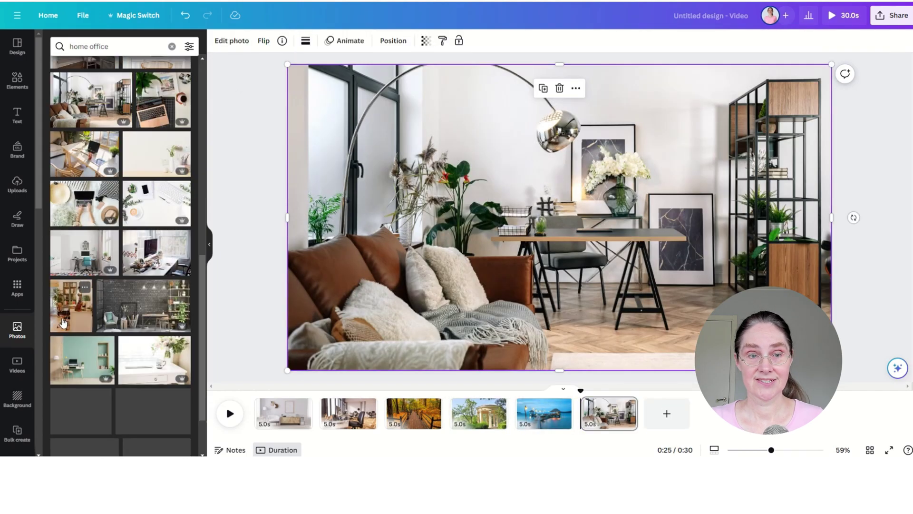
left_click_drag(143, 210, 306, 151)
scroll(142, 247, "down", 5)
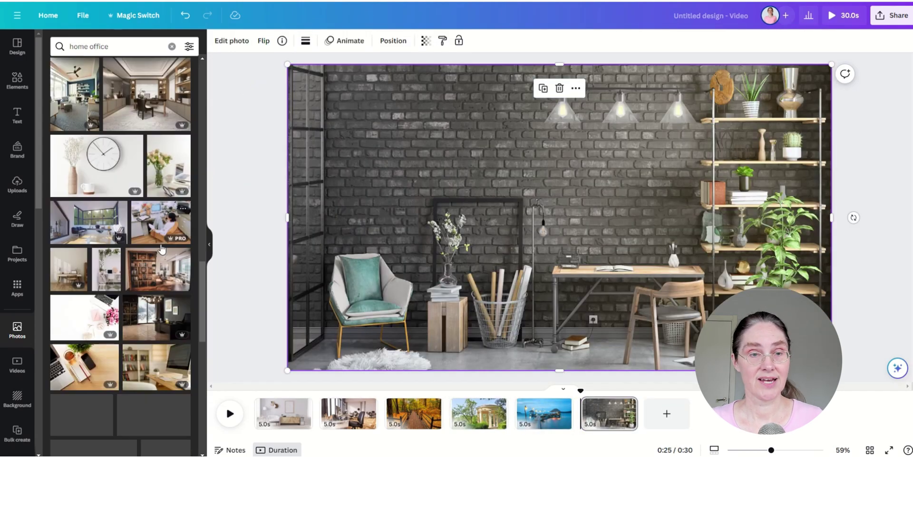
scroll(161, 248, "down", 3)
left_click_drag(158, 124, 316, 111)
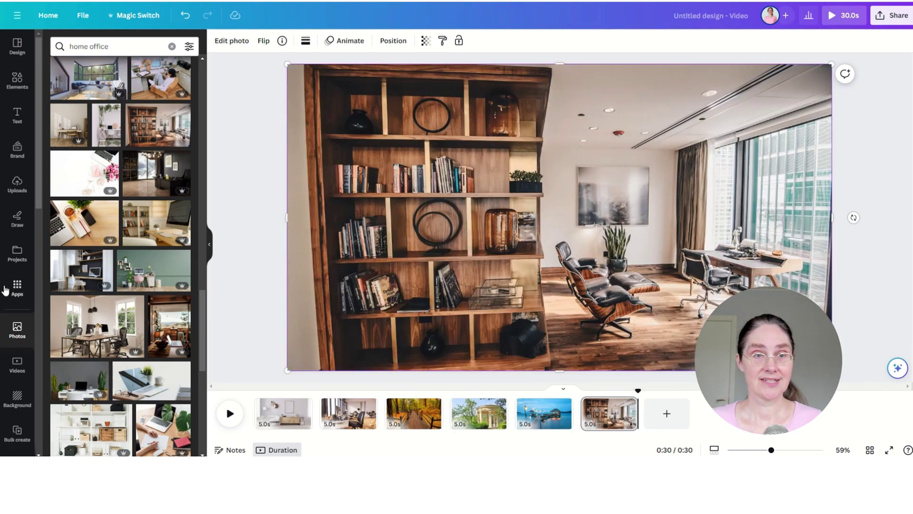
Find and open the Avatars by NeiroAI app among the AI-powered apps
left_click(17, 285)
scroll(179, 273, "down", 8)
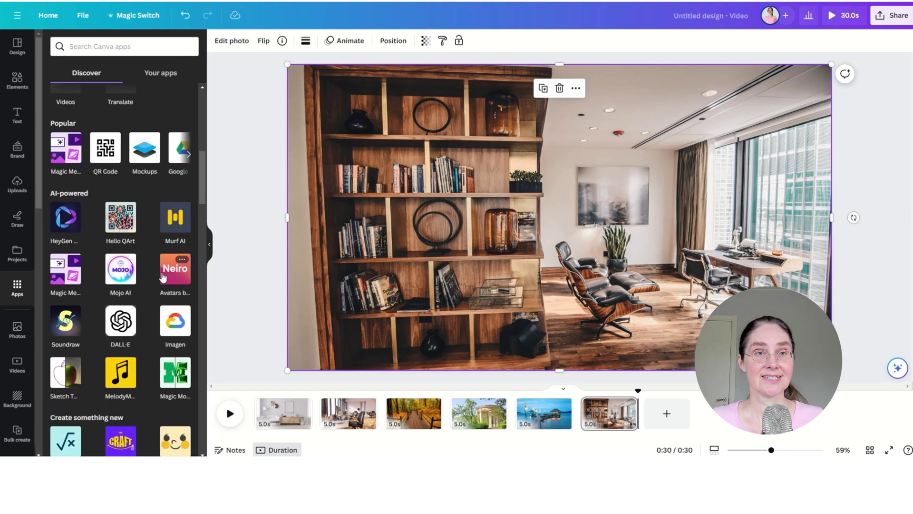
scroll(178, 273, "down", 2)
left_click(172, 178)
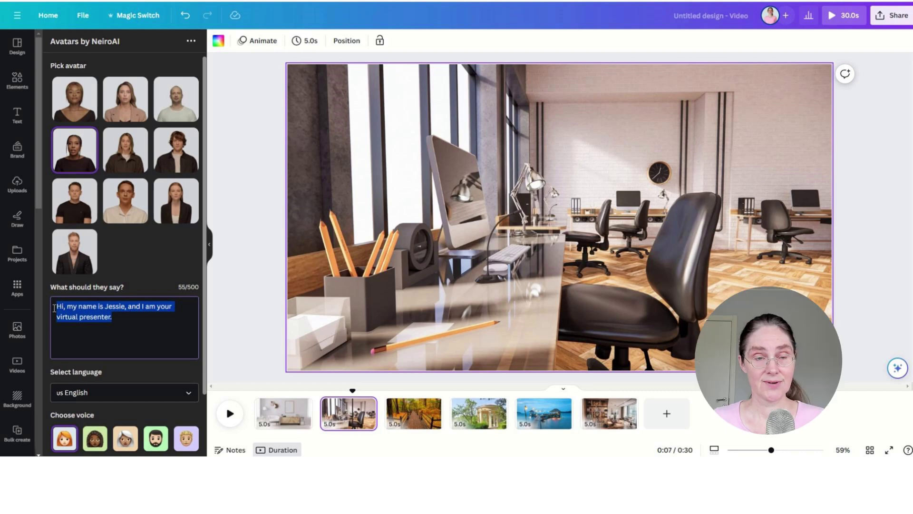
Replace the avatar's script with the text starting "Hi there! Welcome to our journey on how to effectively promote your business" and create the video
type("Hi there! Welcome to our journey on how to effectively promote your business. Today, we're going to explore some key strategies that can help you boost your brand's visibility and reach a wider audience. So, let's dive right in!")
scroll(189, 327, "up", 1)
scroll(67, 364, "down", 2)
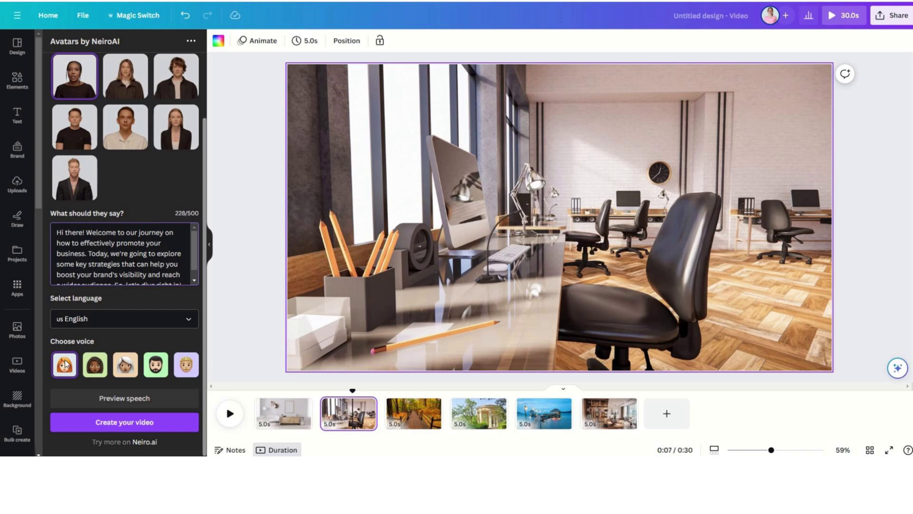
scroll(59, 333, "up", 2)
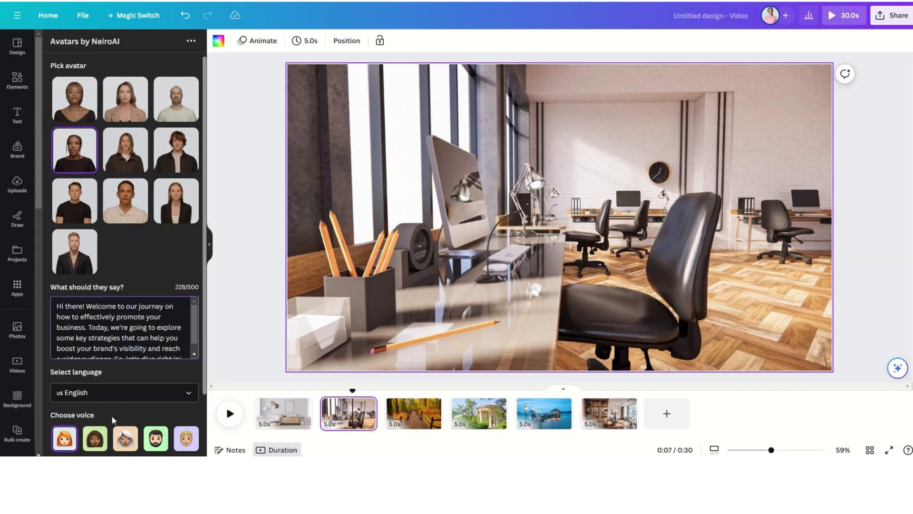
scroll(66, 363, "down", 2)
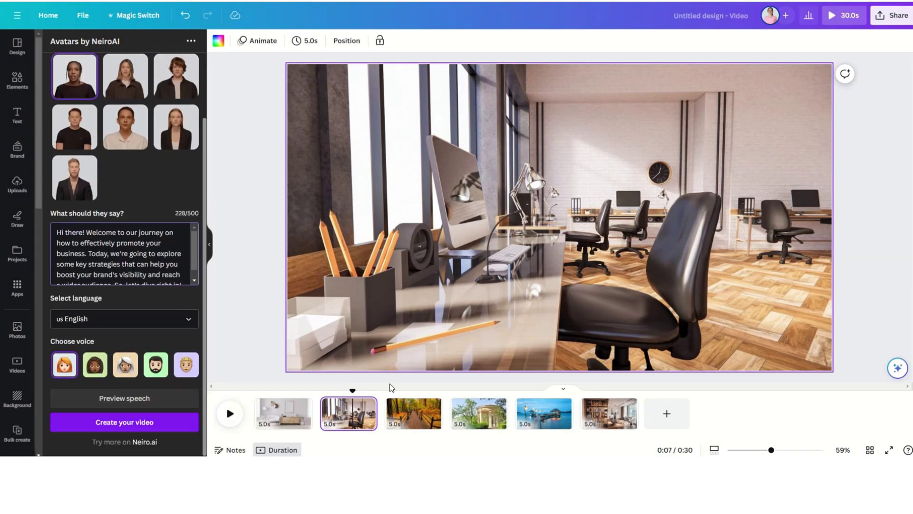
left_click(175, 421)
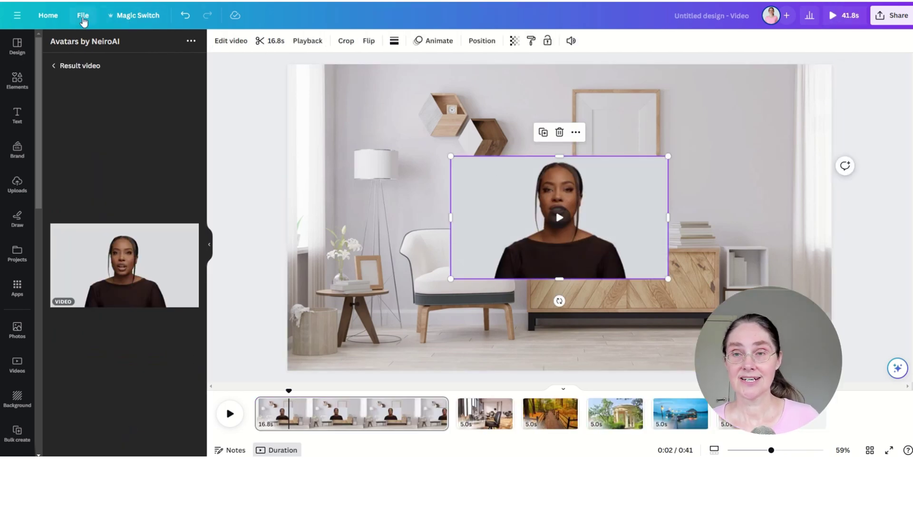
Remove the background of the avatar video and move the clip to the lower right of the first page
left_click(232, 41)
left_click(120, 106)
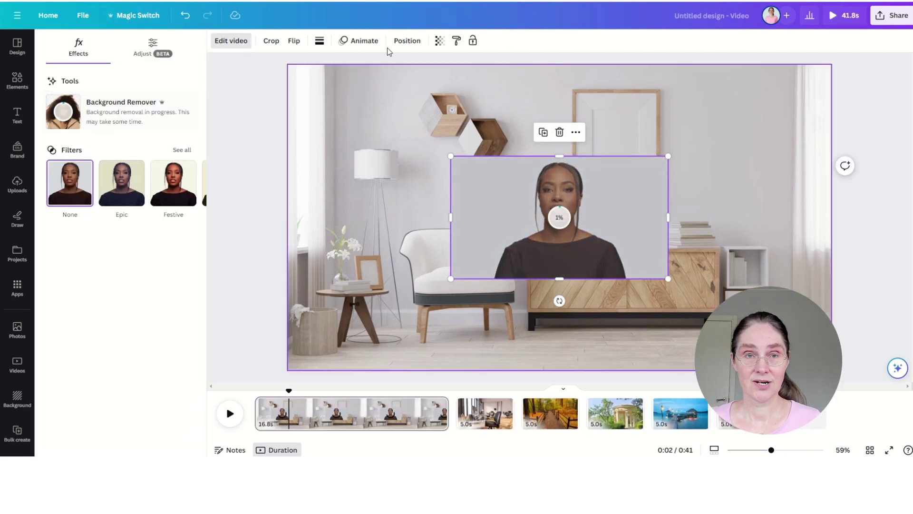
left_click_drag(559, 247, 633, 325)
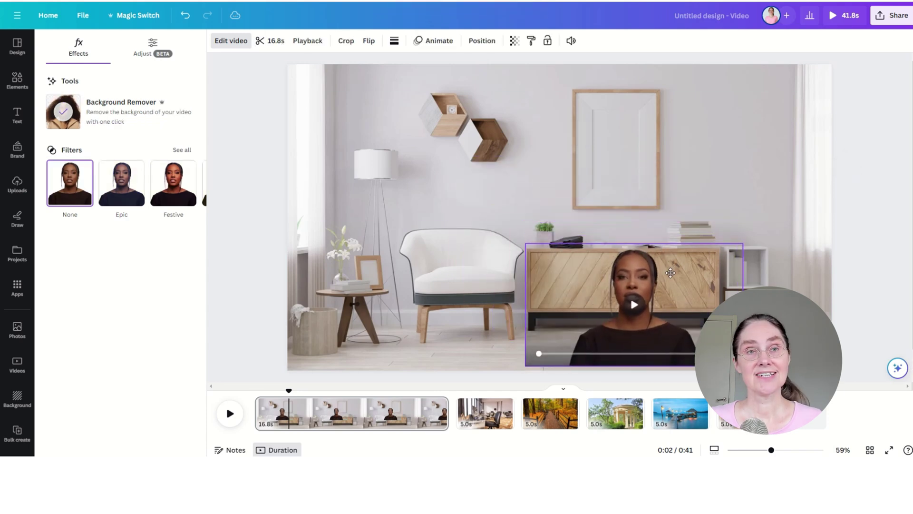
Enlarge the avatar clip and place it along the page's bottom edge, in front of the wooden sideboard
left_click_drag(743, 232, 912, 132)
left_click_drag(832, 196, 740, 195)
left_click_drag(432, 132, 322, 72)
left_click_drag(455, 142, 488, 141)
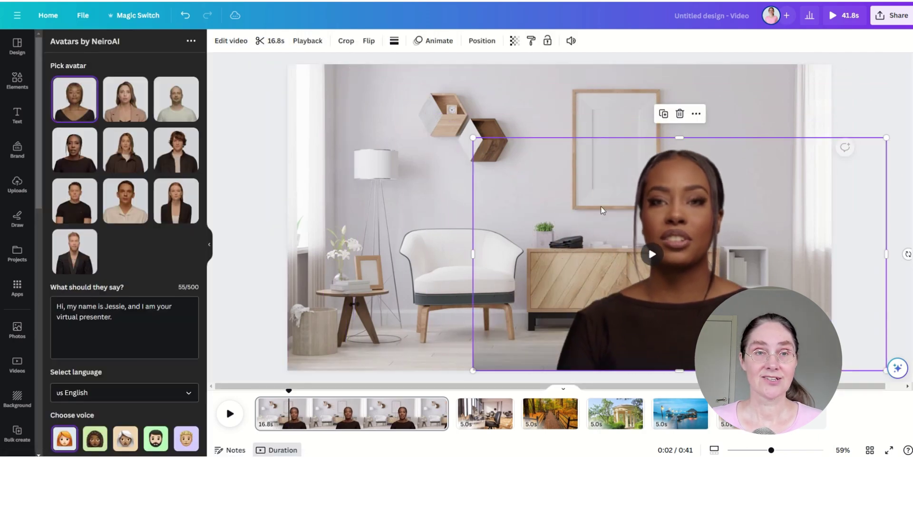
left_click_drag(600, 207, 570, 206)
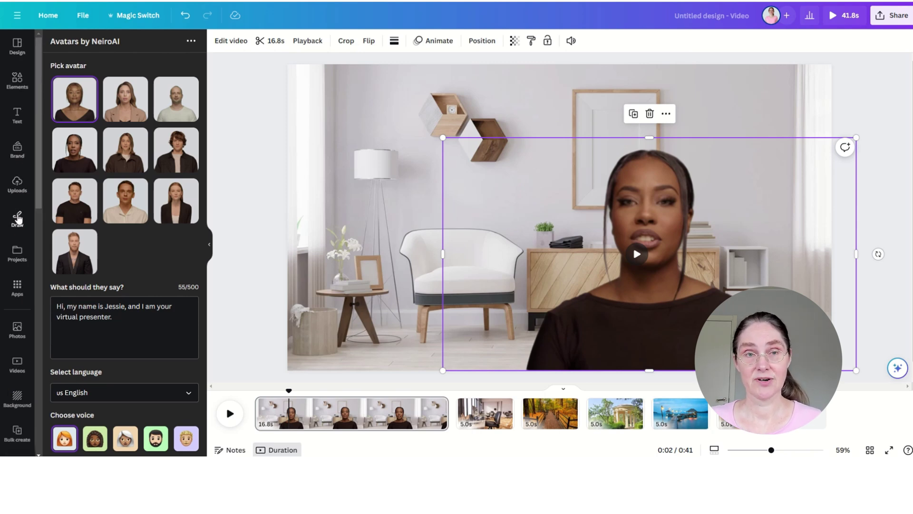
Browse the home office photos and change the photo search to office
left_click(17, 328)
scroll(130, 279, "down", 5)
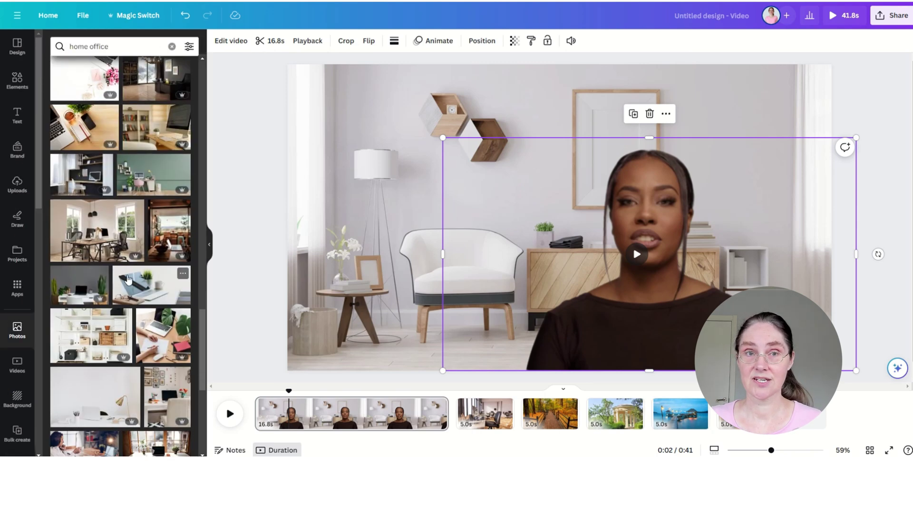
scroll(119, 271, "down", 6)
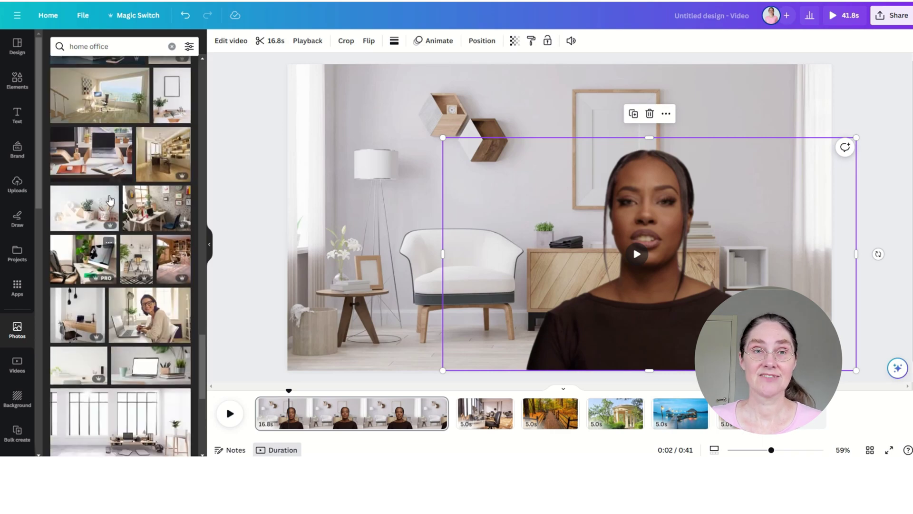
left_click_drag(90, 46, 17, 46)
key("BackSpace")
key("Return")
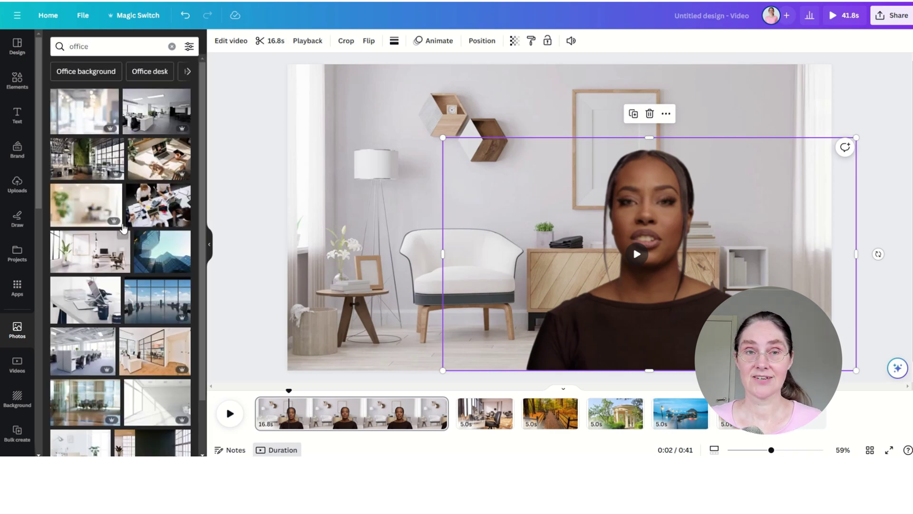
Try office photos as the first page's background, ending with the one with large windows and a round wall clock
scroll(107, 228, "down", 4)
scroll(95, 225, "down", 10)
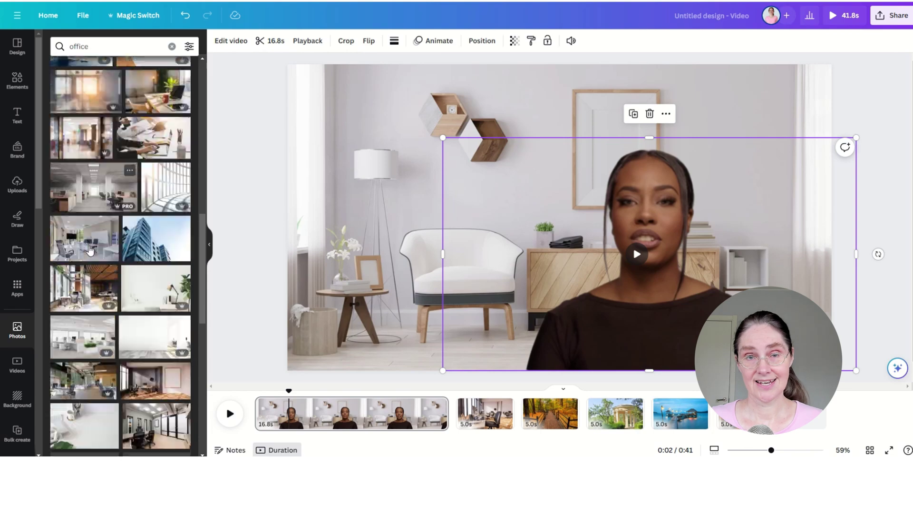
left_click_drag(51, 130, 305, 109)
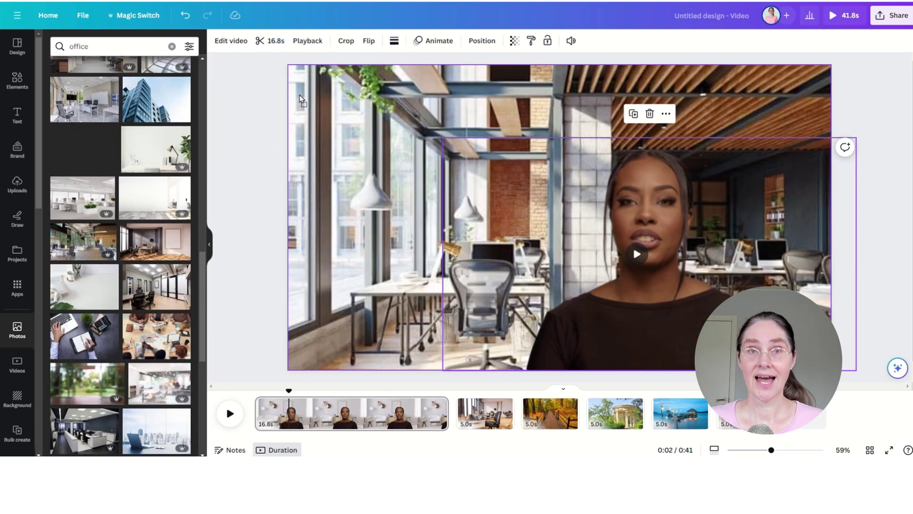
scroll(124, 213, "down", 7)
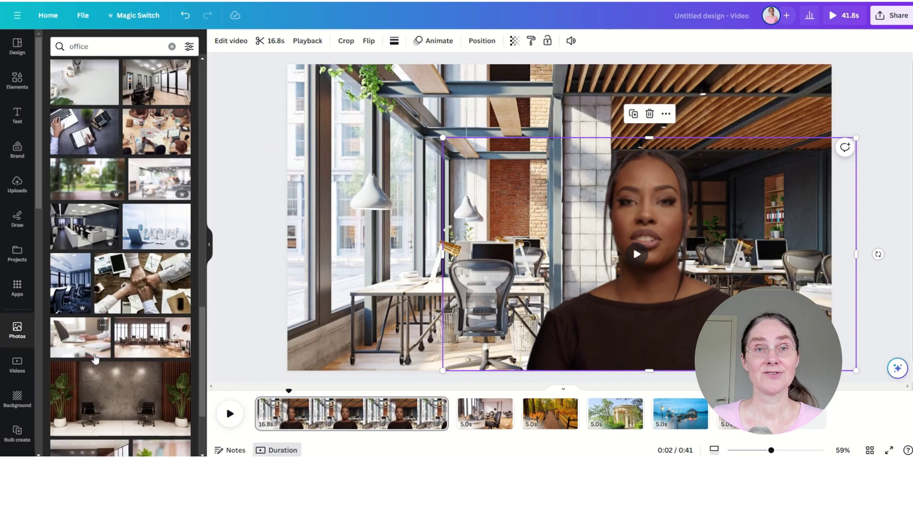
left_click_drag(123, 212, 302, 122)
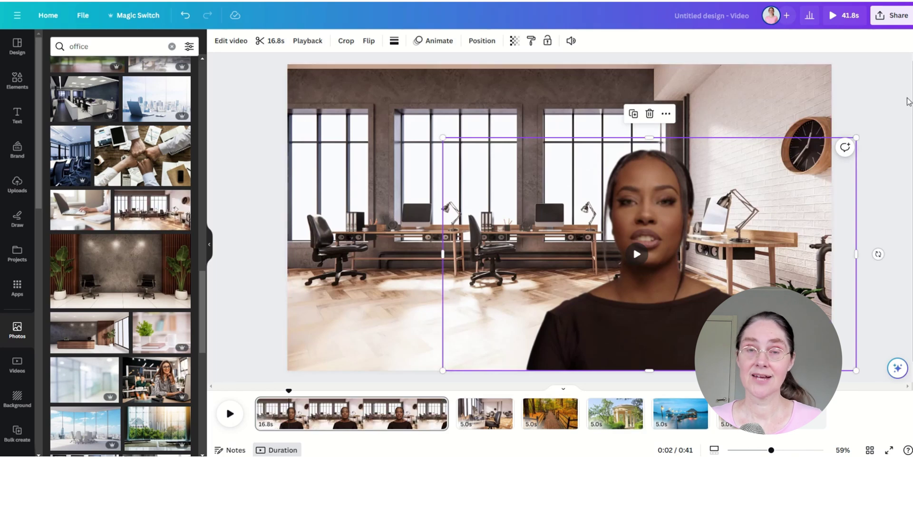
Preview the avatar clip, then play the first page from its start on the timeline
left_click(636, 253)
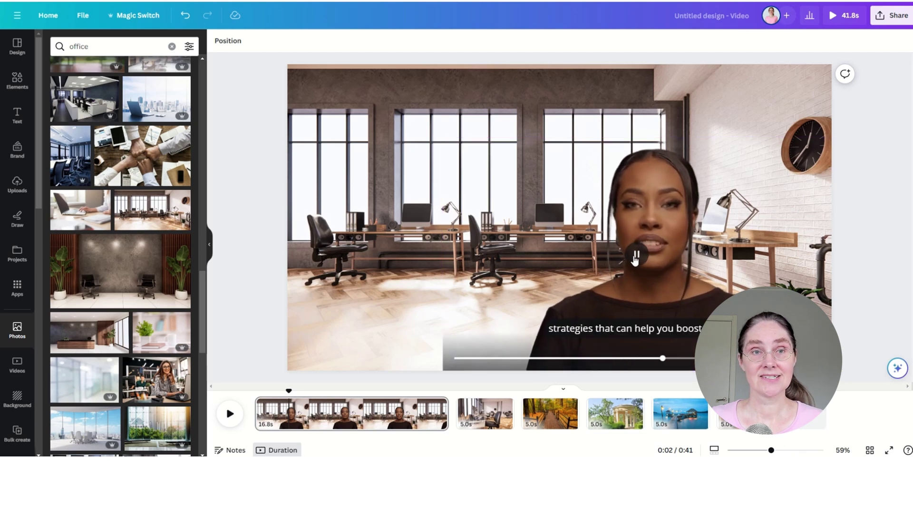
left_click(266, 418)
left_click(229, 417)
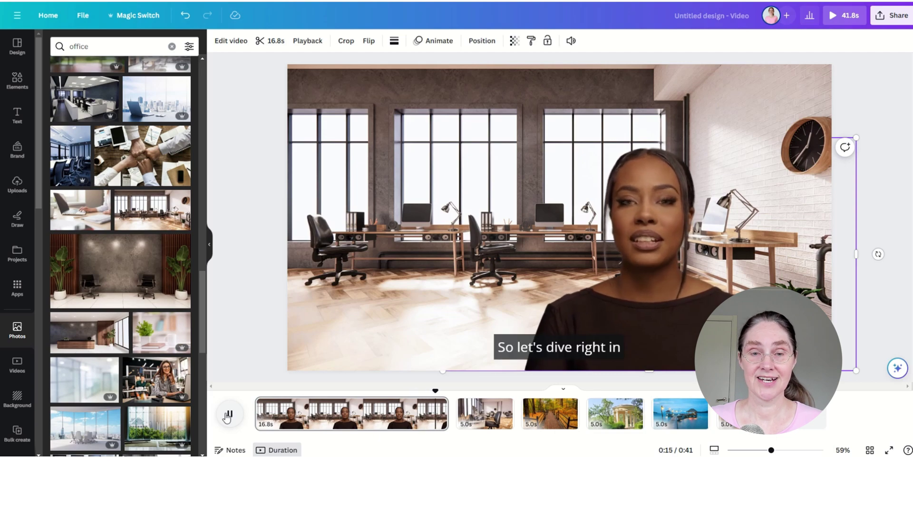
left_click(229, 408)
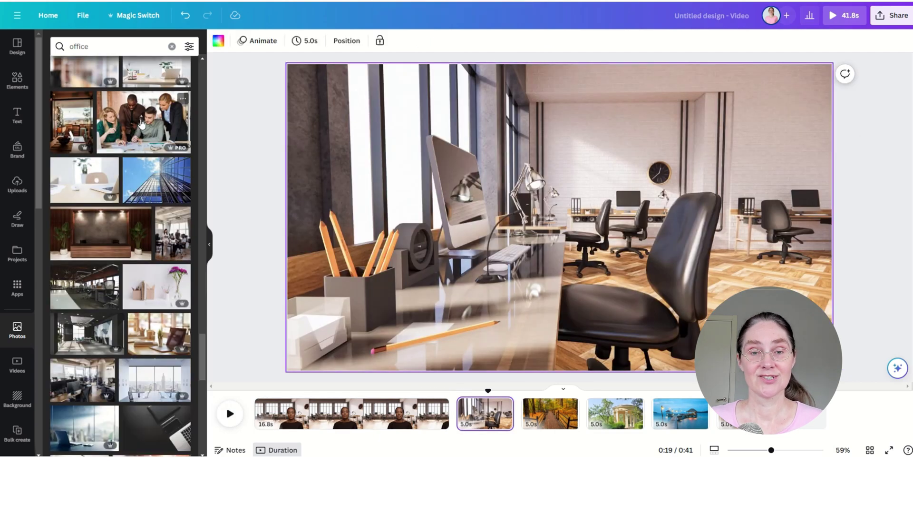
Replace the second page's background with the photo of four colleagues working around a table
left_click_drag(157, 119, 307, 109)
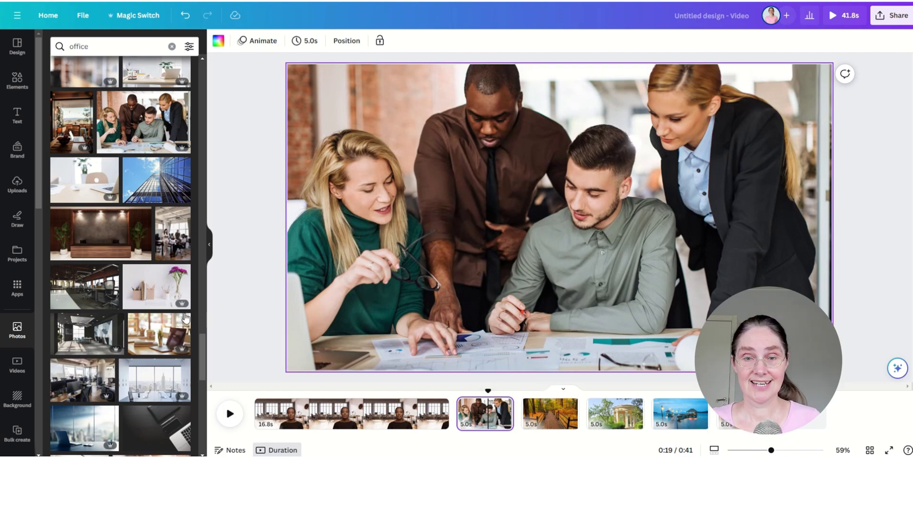
Browse more office photos for the second page's background
scroll(149, 336, "down", 10)
left_click_drag(159, 253, 116, 270)
scroll(116, 271, "down", 3)
scroll(92, 107, "up", 5)
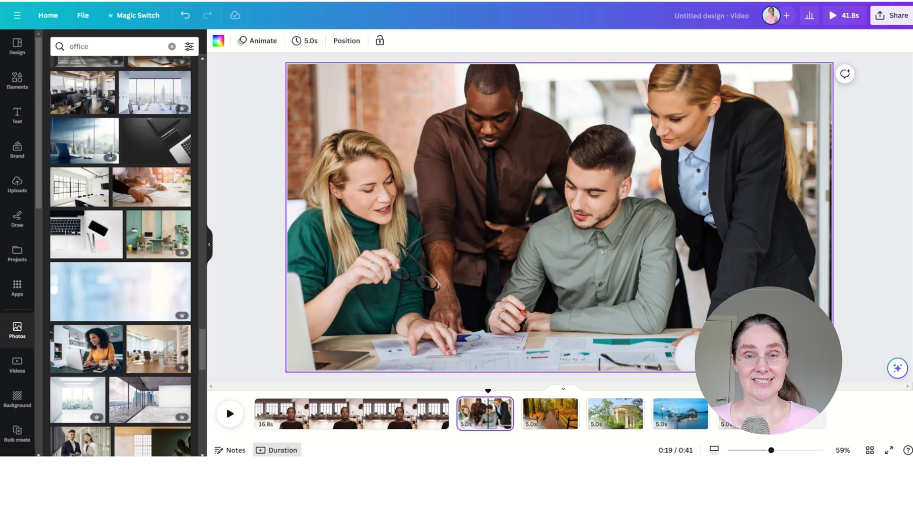
Search the photos for street and set the sunny street with a green tree and distant dome as the second page's background
left_click(57, 46)
type("street")
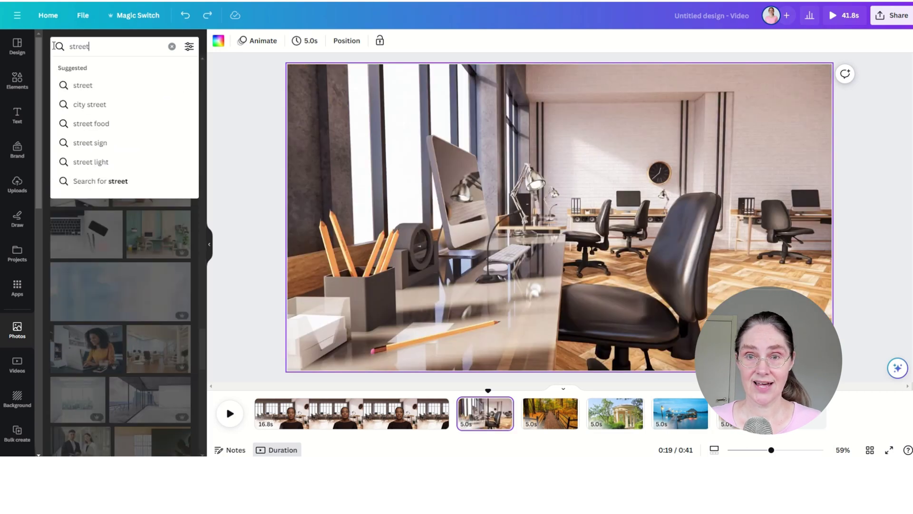
key("Return")
left_click_drag(71, 126, 319, 123)
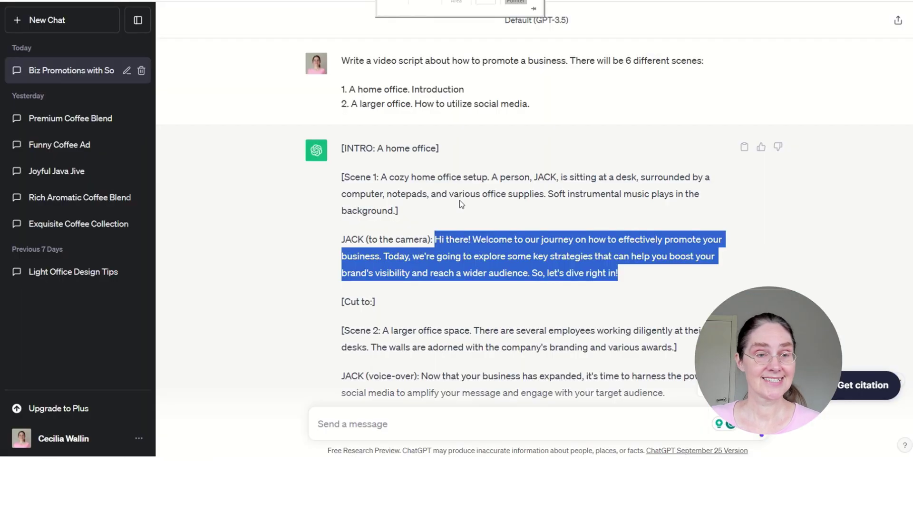
Copy the scene 2 voice-over about harnessing social media from the ChatGPT script and return to the Canva design
scroll(402, 276, "down", 2)
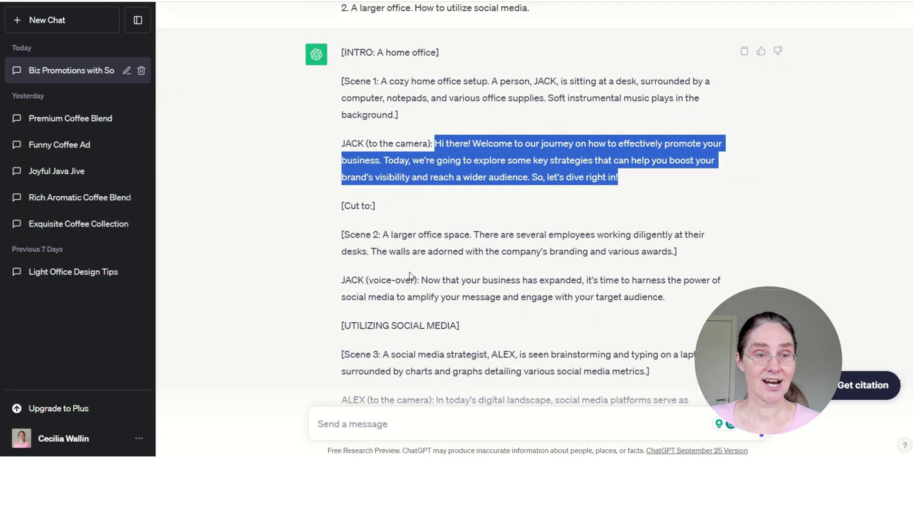
left_click_drag(423, 280, 699, 292)
key("ctrl+c")
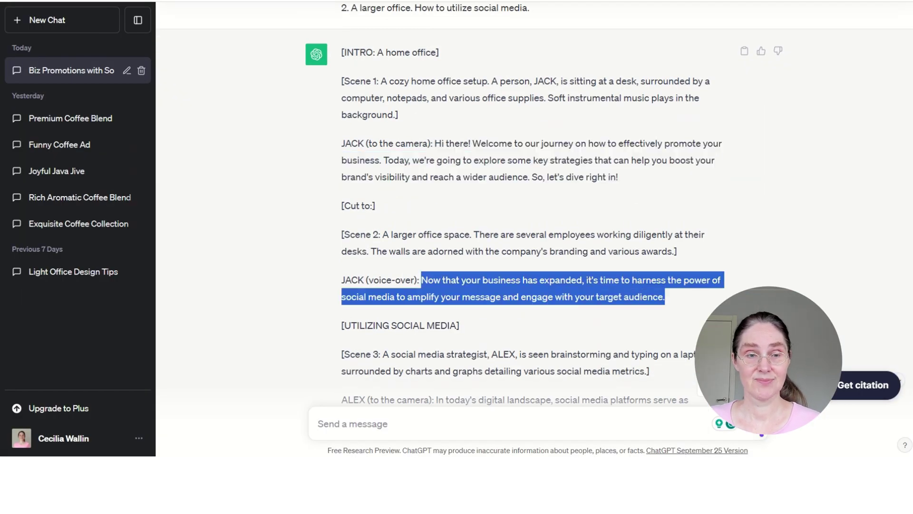
key("super+shift+s")
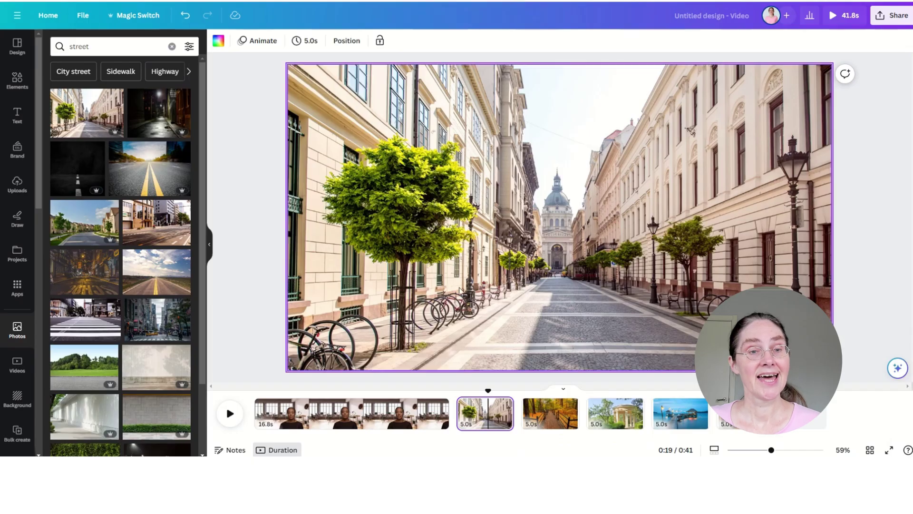
Create a NeiroAI avatar video with the bearded man in a black jacket, the copied scene 2 voice-over and the blond male voice
left_click(16, 295)
scroll(92, 248, "down", 7)
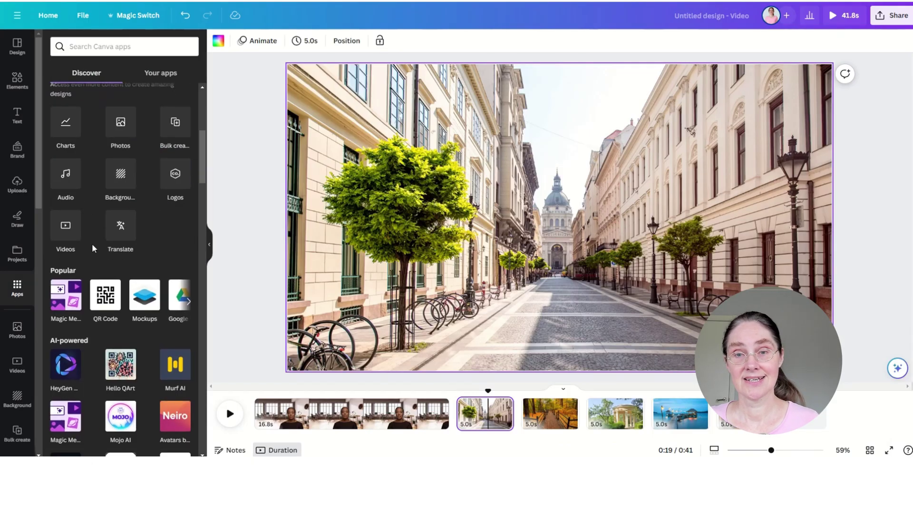
left_click(172, 278)
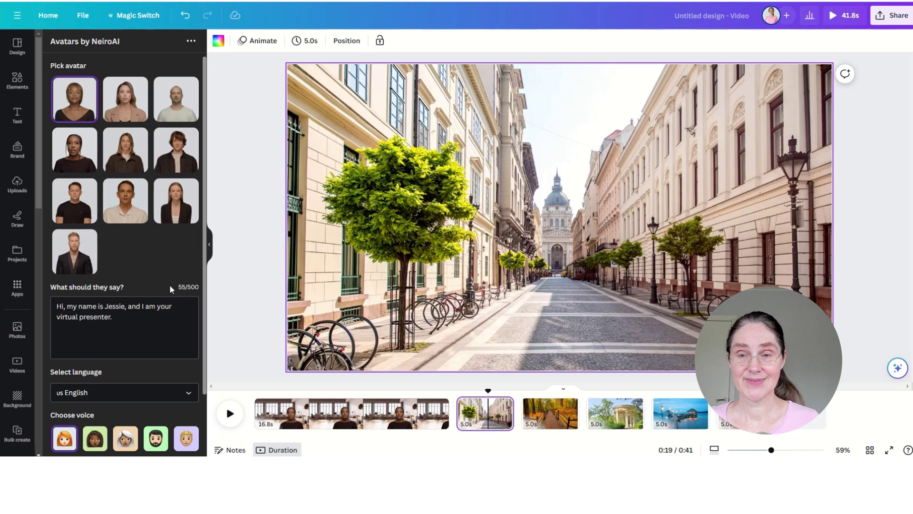
left_click(75, 251)
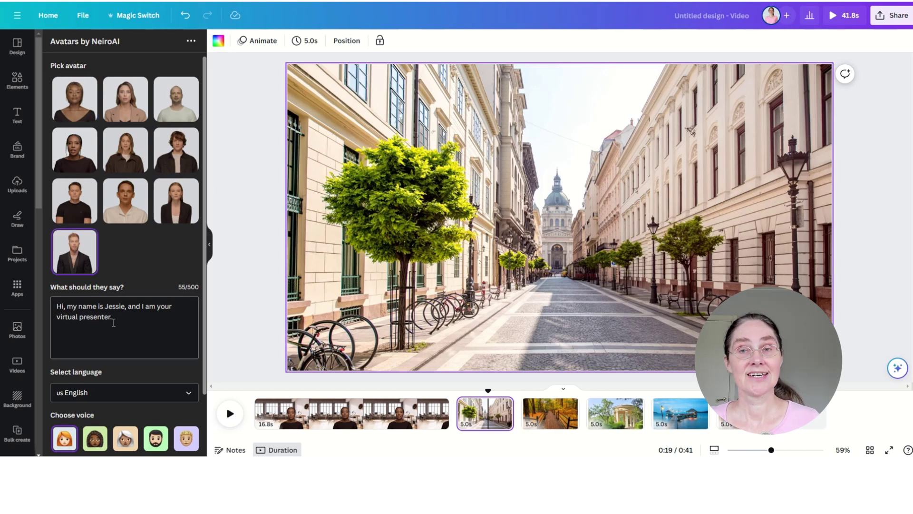
key("ctrl+v")
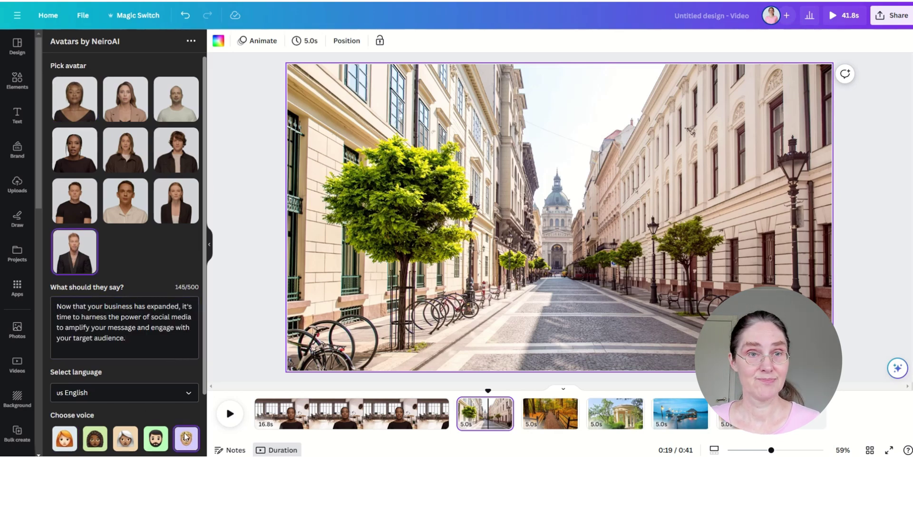
scroll(166, 289, "down", 2)
left_click(114, 423)
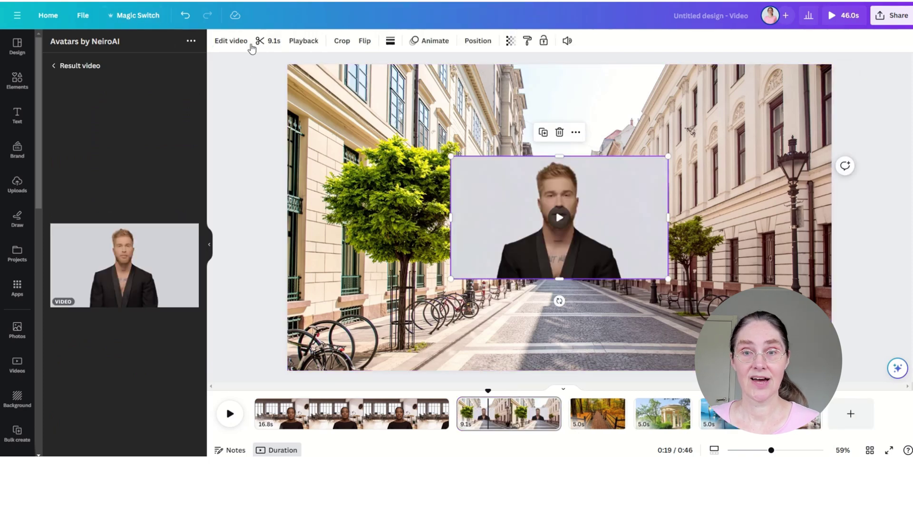
Remove the background of the bearded man's video, then enlarge and reposition it over the street photo
left_click(252, 47)
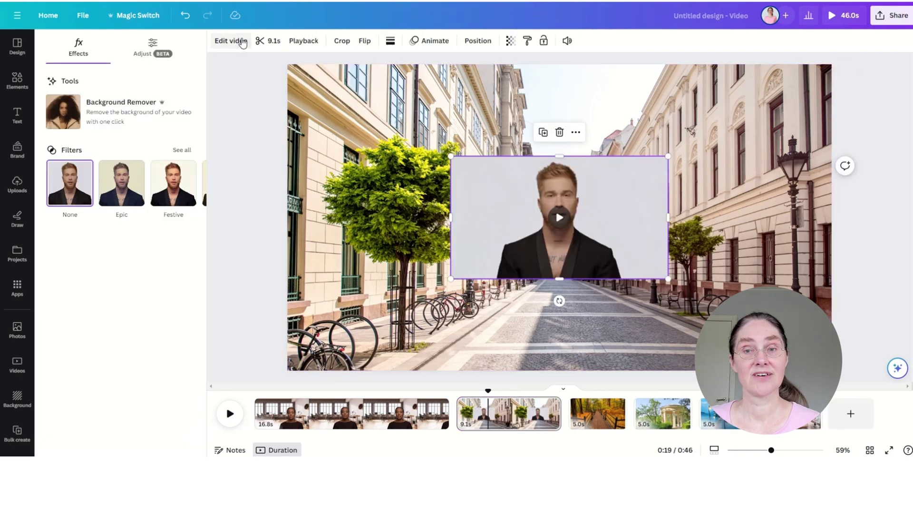
left_click(157, 105)
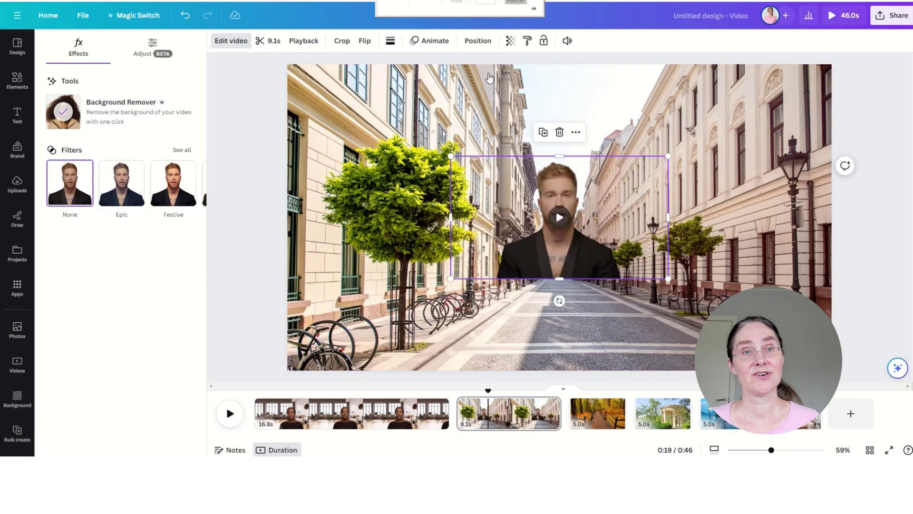
left_click_drag(673, 163, 896, 140)
left_click_drag(658, 269, 593, 269)
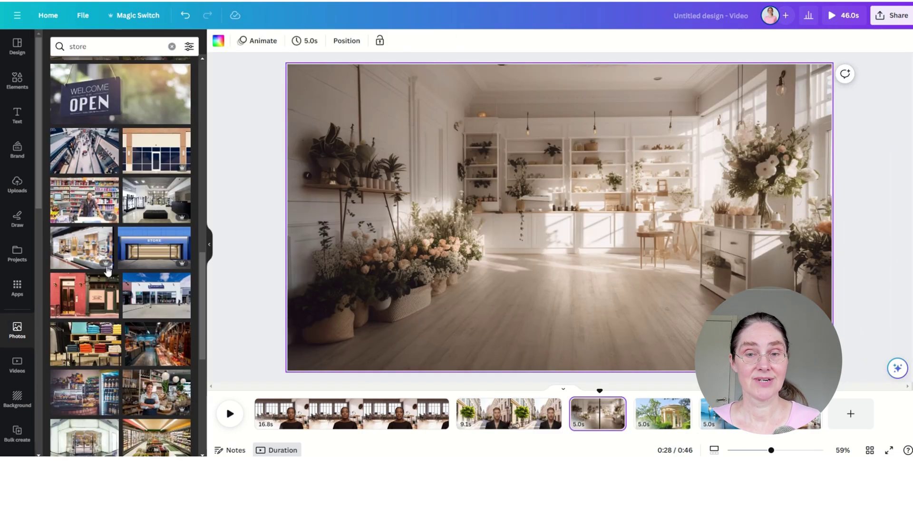
Try the store photo of wooden shelves with vintage tins as the third page's background, then undo it
scroll(57, 345, "down", 6)
scroll(57, 345, "down", 1)
left_click_drag(66, 342, 333, 181)
scroll(105, 324, "down", 3)
scroll(104, 323, "down", 2)
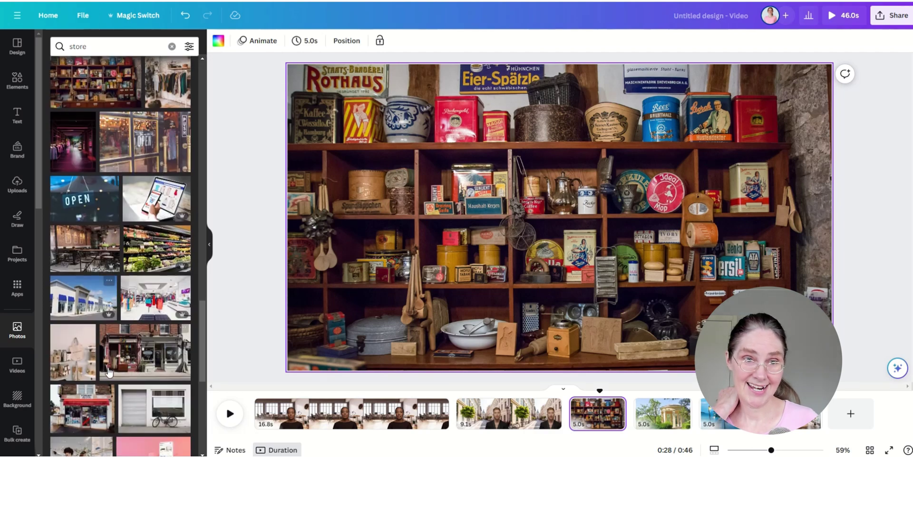
left_click(185, 15)
Set the store photo with hanging bicycles and wooden tables as the third page's background
left_click_drag(84, 248, 300, 161)
scroll(99, 326, "down", 2)
scroll(98, 347, "down", 7)
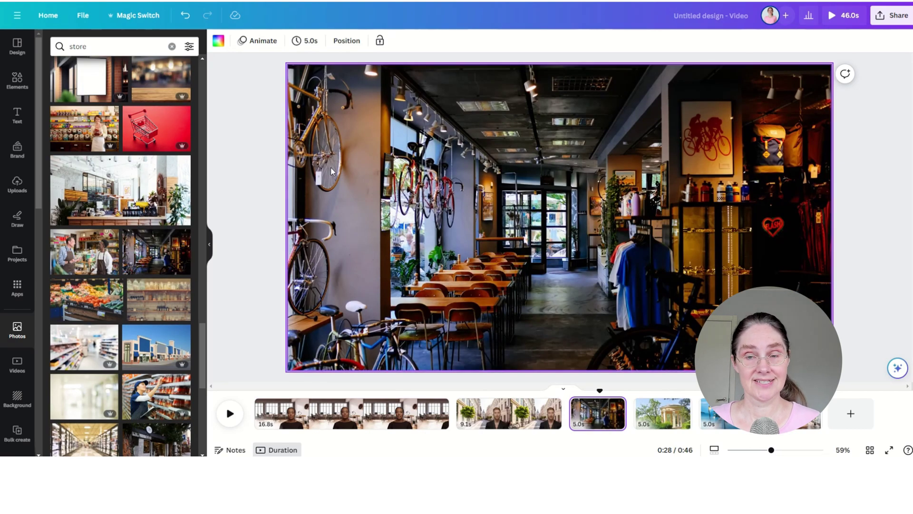
left_click(18, 295)
scroll(128, 333, "down", 5)
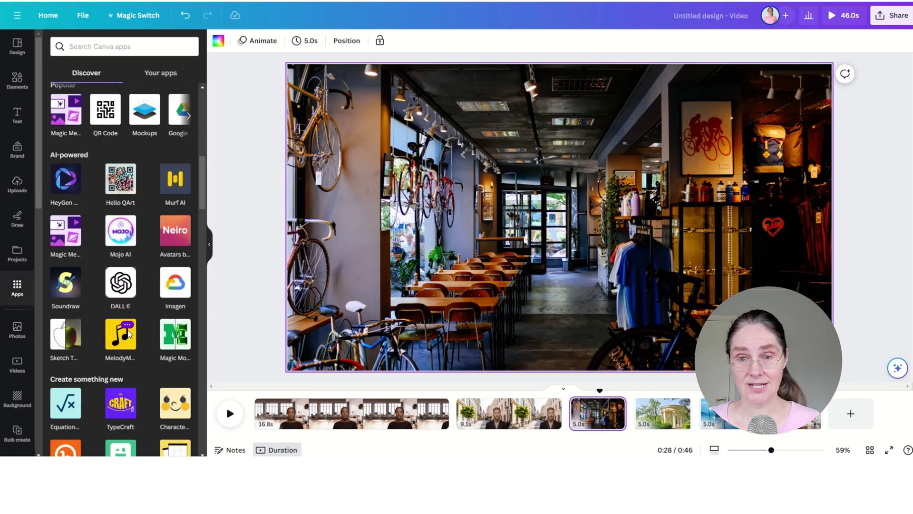
left_click(177, 230)
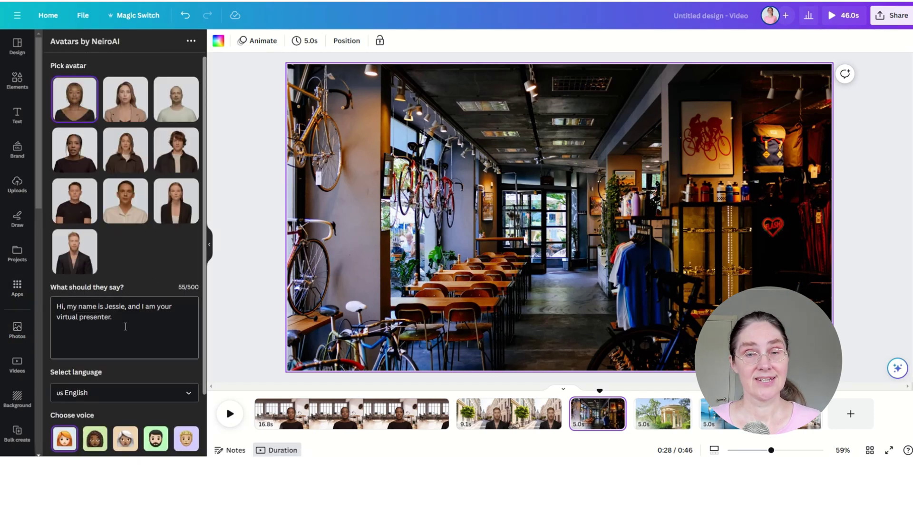
key("ctrl+a")
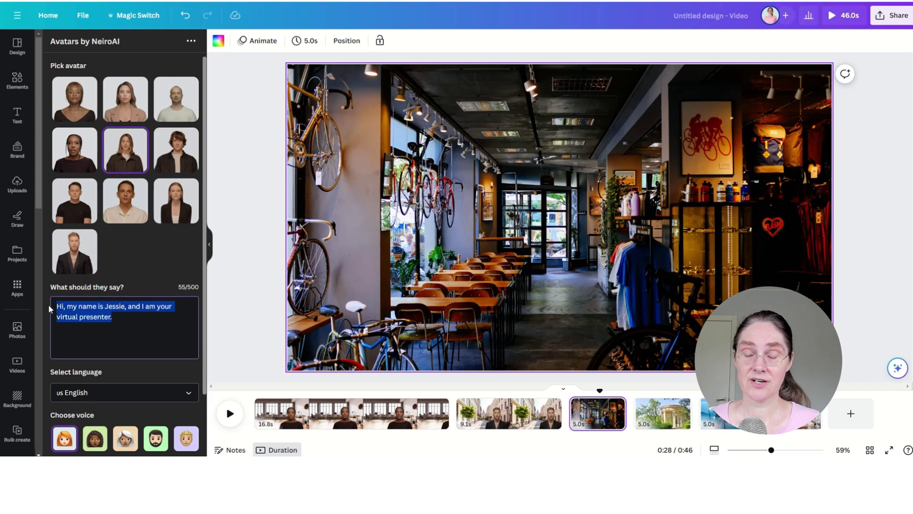
key("ctrl+v")
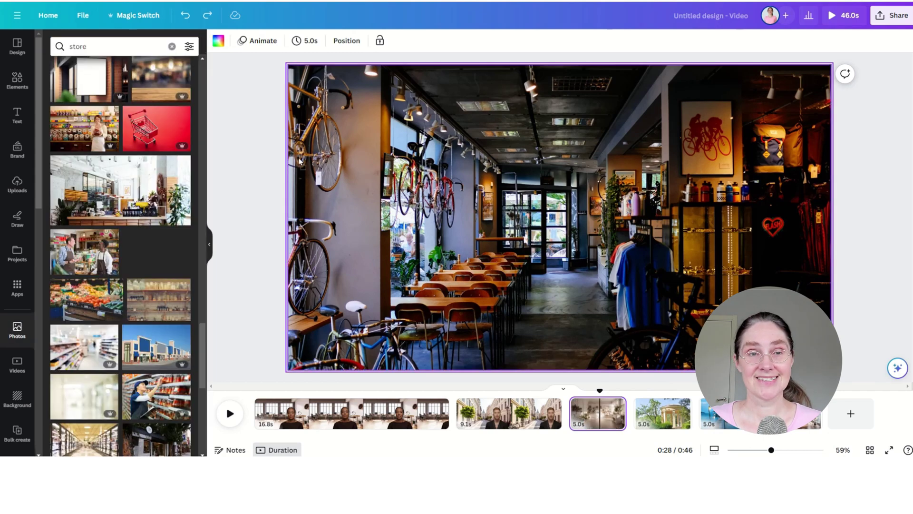
left_click_drag(300, 161, 300, 162)
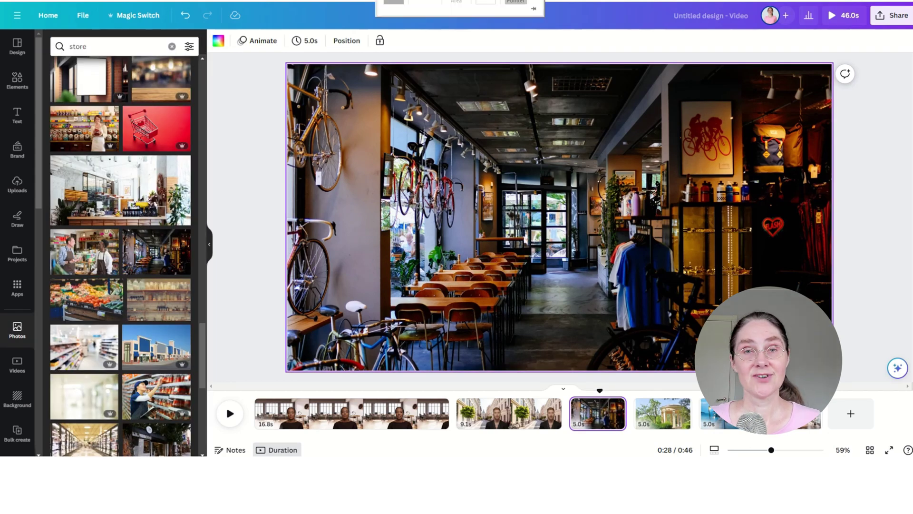
Create a NeiroAI avatar video for the third page with the long-haired woman in a dark shirt speaking the pasted social media platforms text
left_click(17, 295)
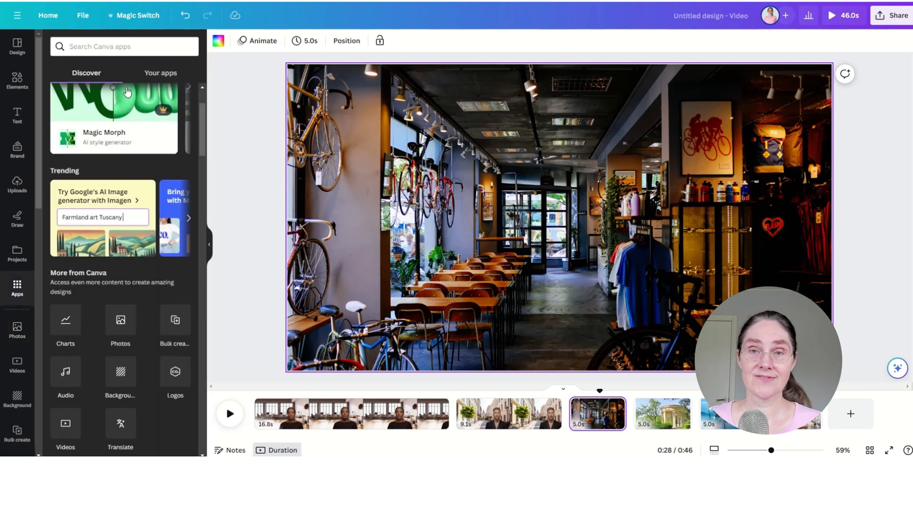
scroll(126, 329, "down", 5)
scroll(128, 332, "down", 2)
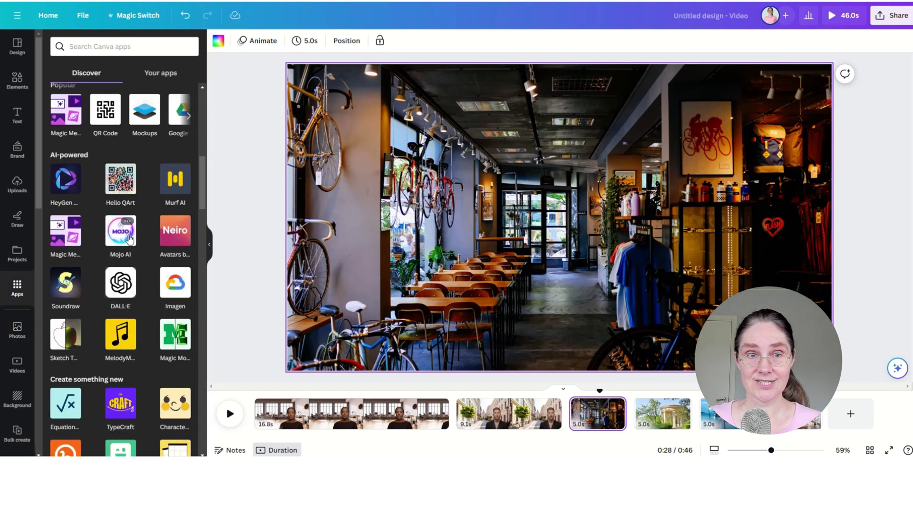
left_click(176, 232)
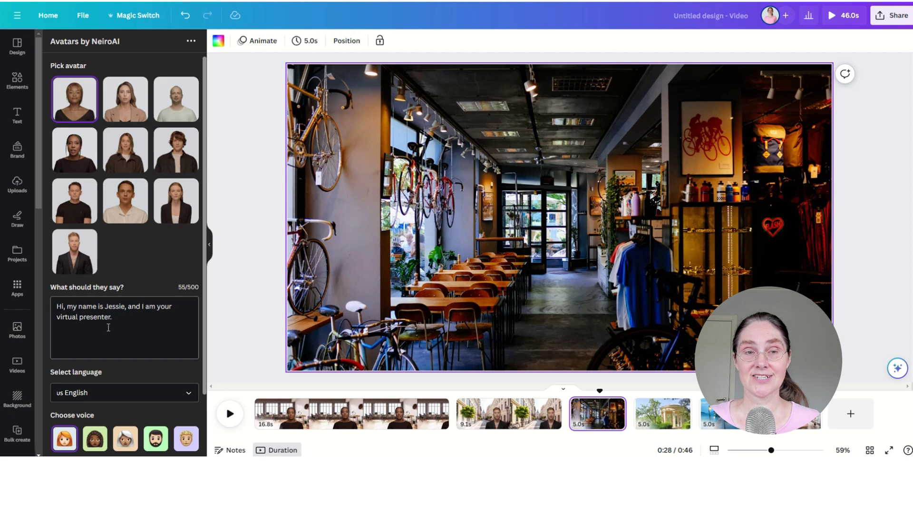
left_click_drag(121, 315, 50, 308)
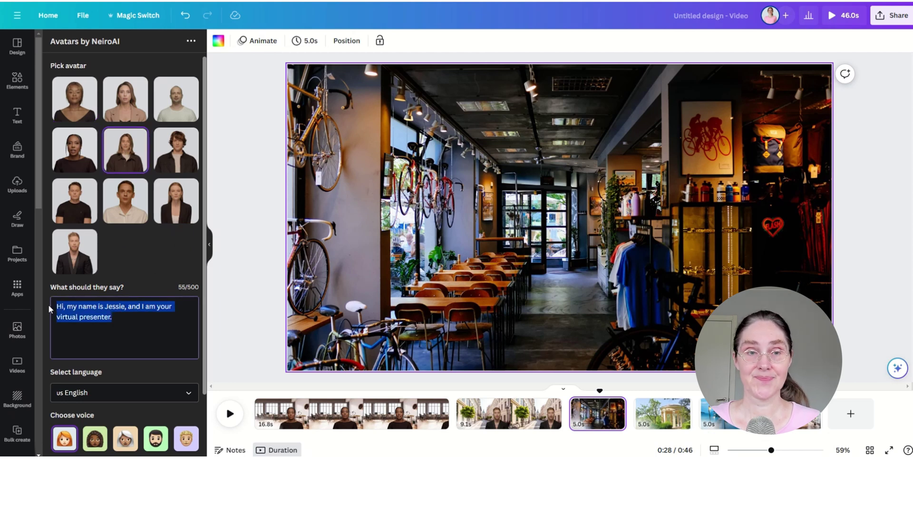
key("ctrl+v")
scroll(157, 340, "down", 3)
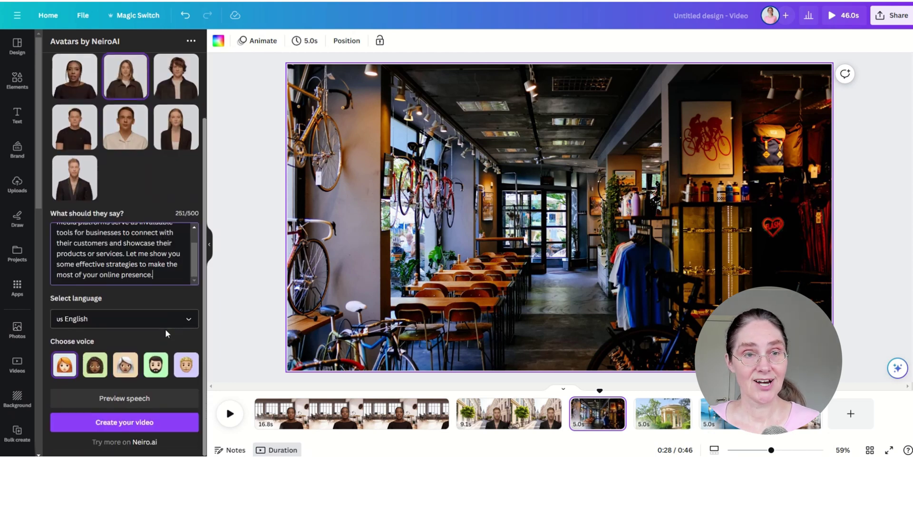
left_click(167, 419)
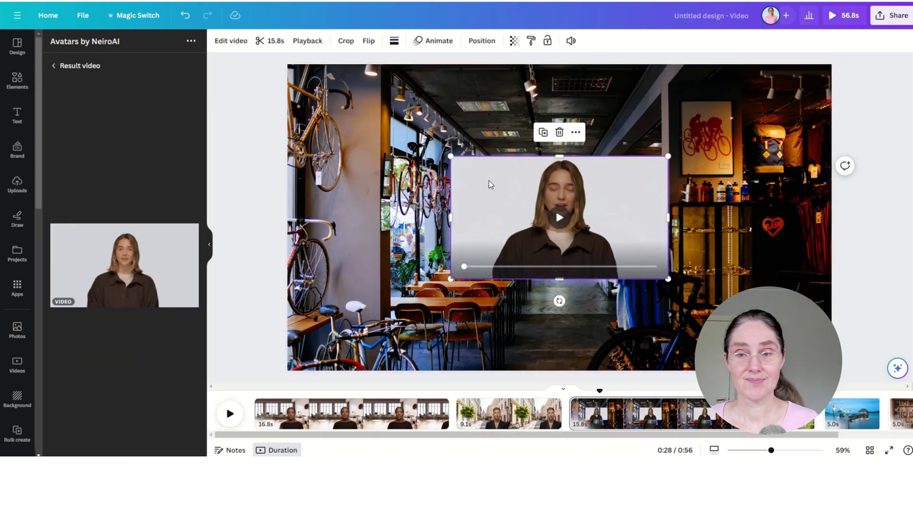
Remove the background of the woman's video, move it down to the page's bottom edge and enlarge it
left_click(231, 40)
left_click(111, 105)
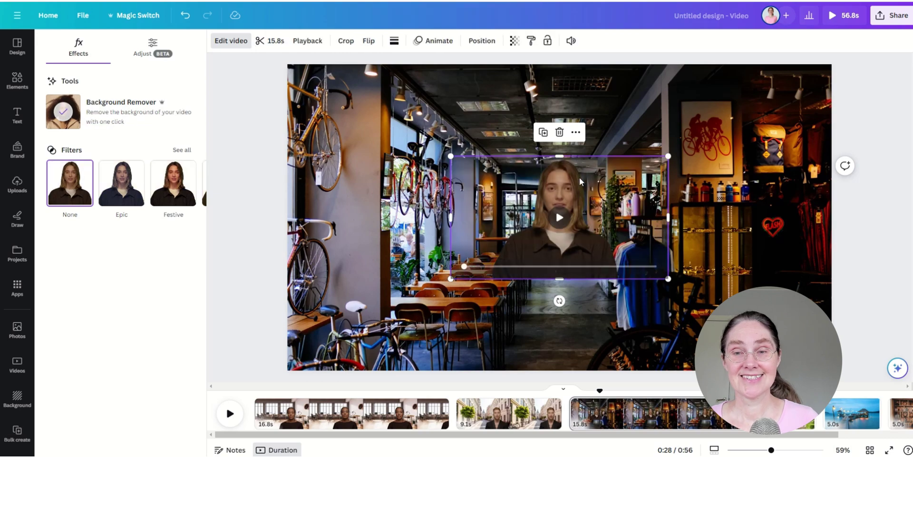
left_click_drag(580, 177, 574, 268)
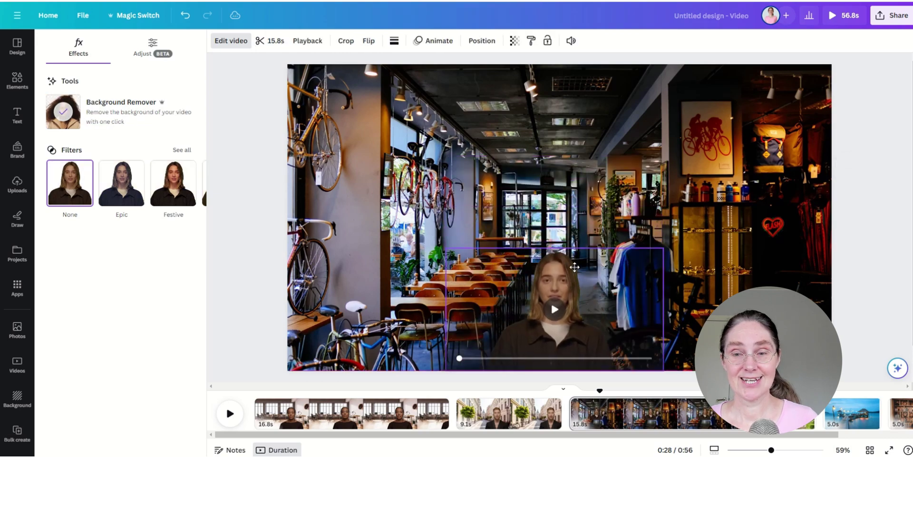
left_click_drag(664, 245, 832, 137)
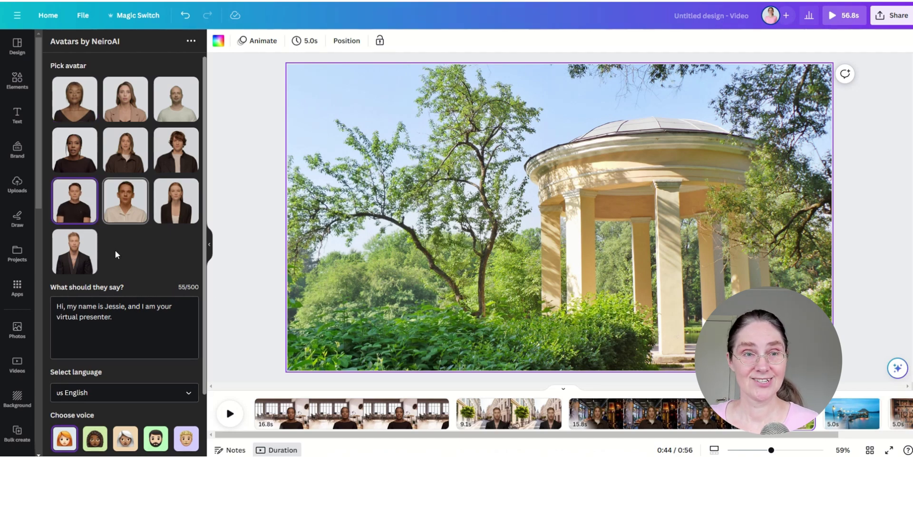
Create the fourth page's avatar video with the man in a black T-shirt, the pasted target audience text and the blond male voice
left_click_drag(81, 314, 48, 285)
key("ctrl+v")
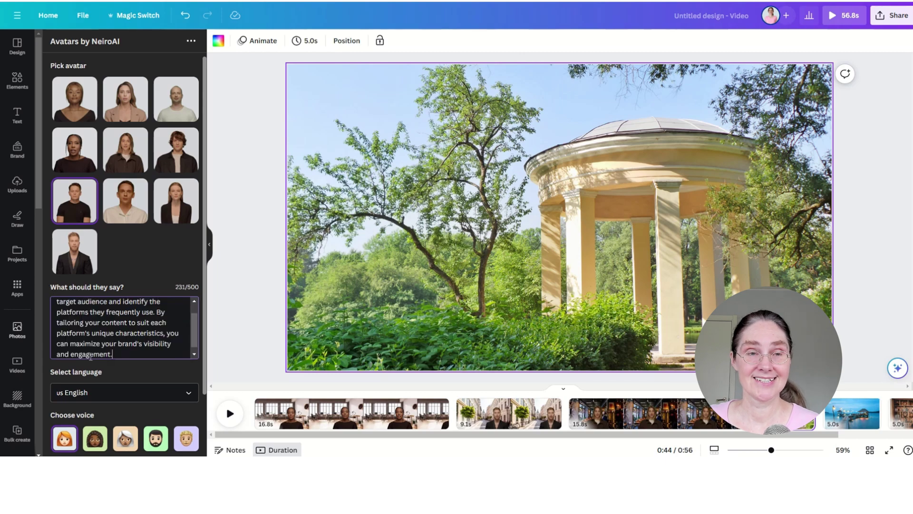
scroll(145, 364, "down", 2)
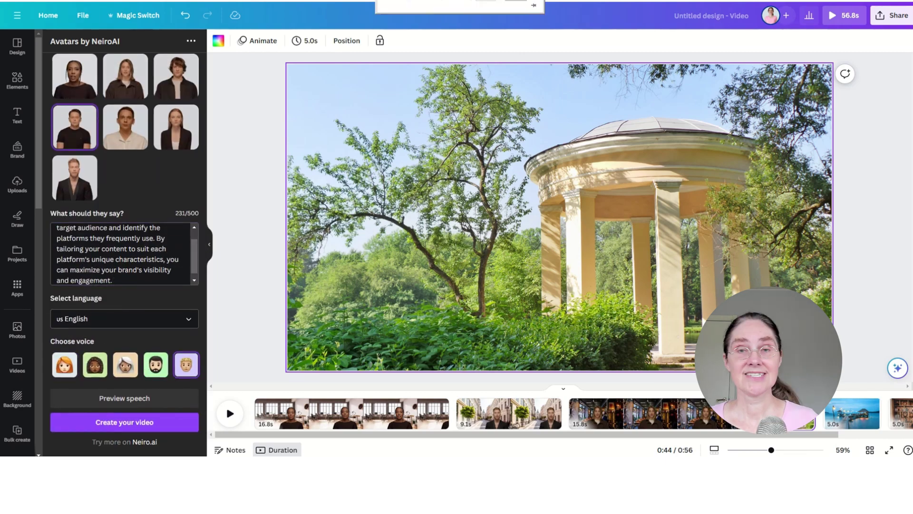
left_click(117, 423)
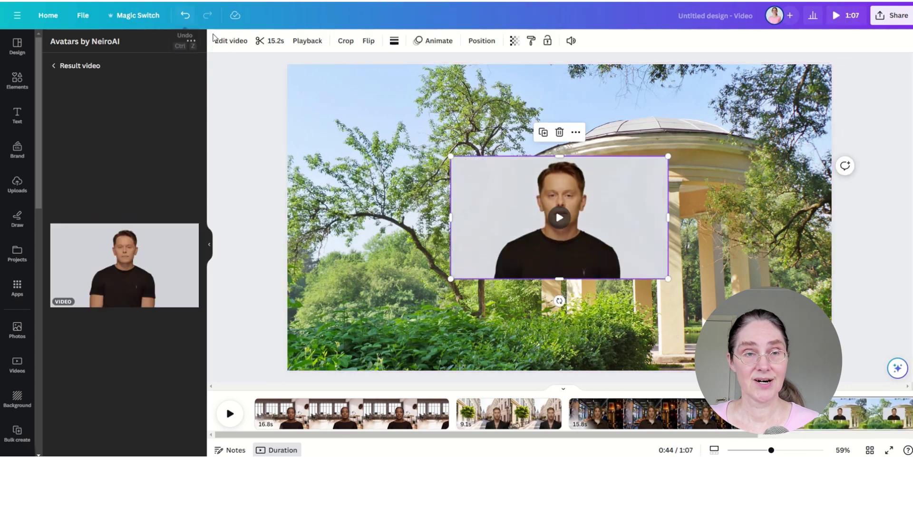
Remove the background of the T-shirt man's video, then place it enlarged at the bottom of the garden pavilion page, left of centre
left_click(224, 42)
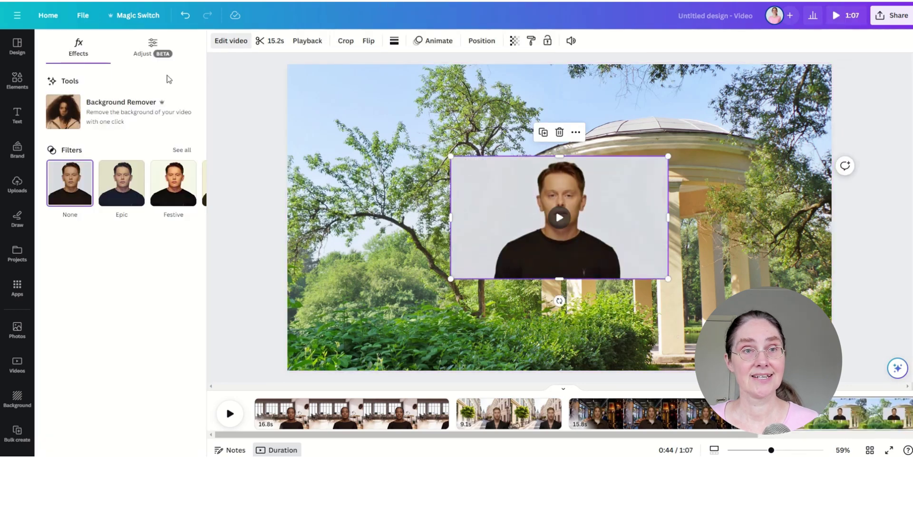
left_click(124, 114)
left_click_drag(549, 185, 413, 277)
left_click_drag(534, 248, 741, 131)
left_click_drag(514, 207, 456, 205)
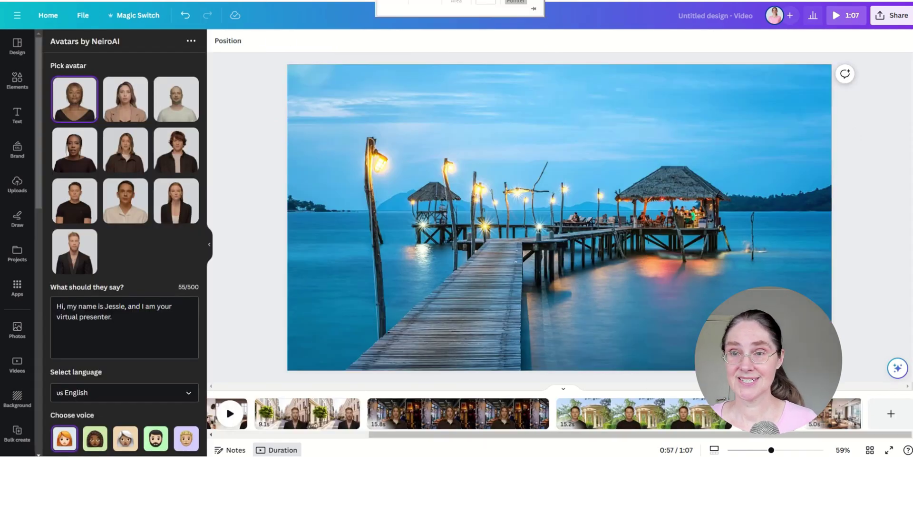
Create the pier page's avatar video with the curly-haired young man in a dark jacket, the pasted high-quality content text and the blond male voice
key("ctrl+a")
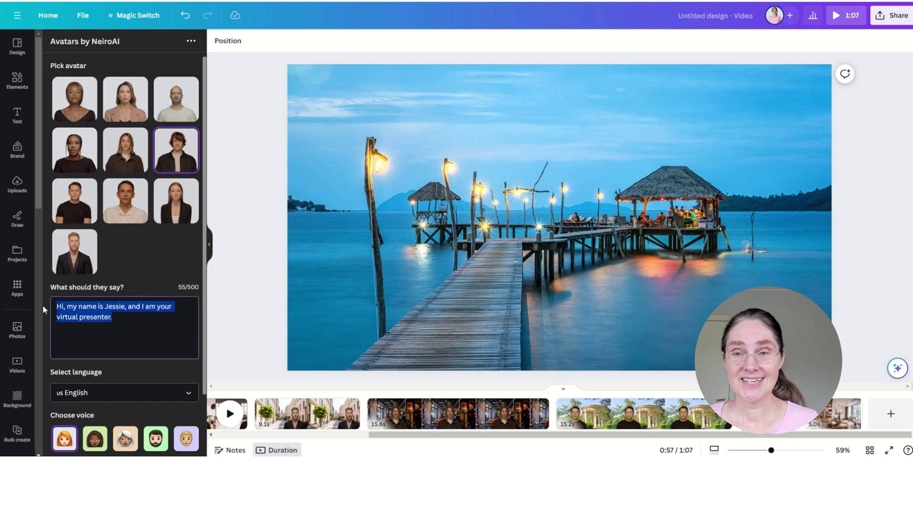
type("Regularly posting high-quality content, including engaging visuals, informative articles, and interactive posts, helps maintain your audience's interest and fosters a sense of community around your brand.")
left_click(177, 442)
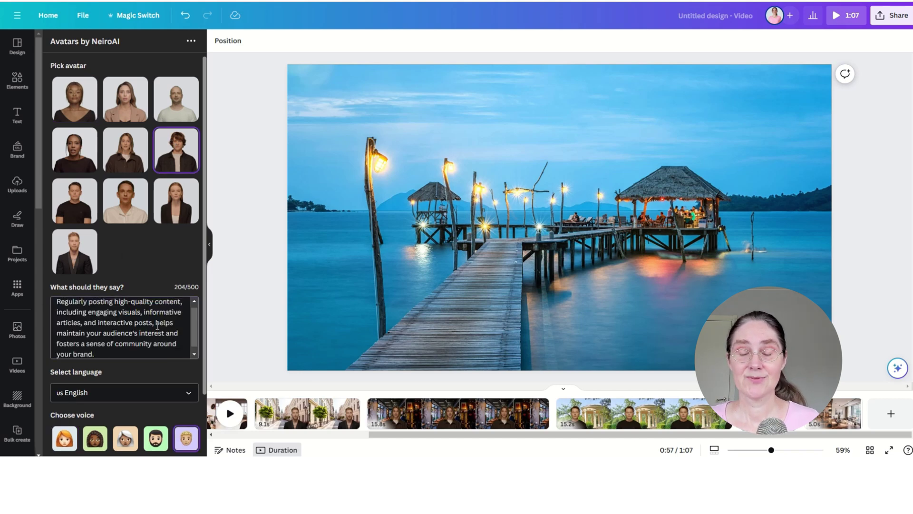
scroll(123, 254, "down", 2)
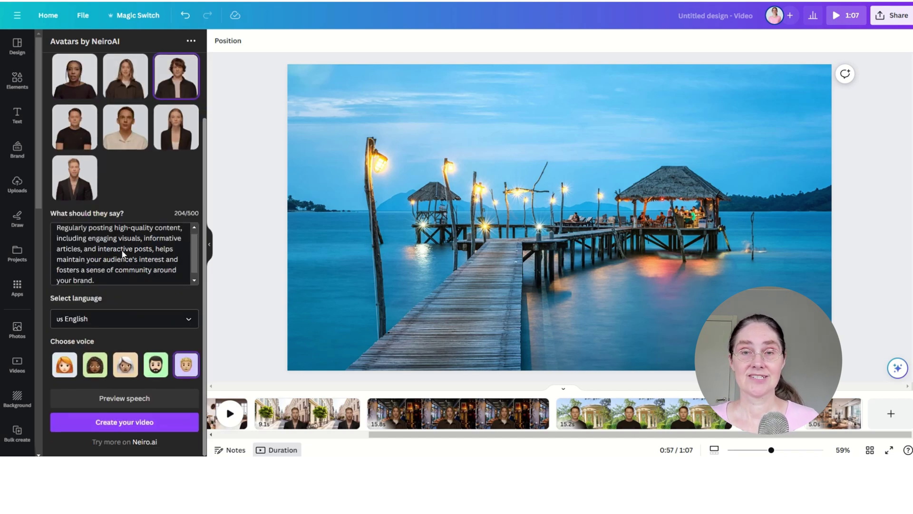
left_click(129, 423)
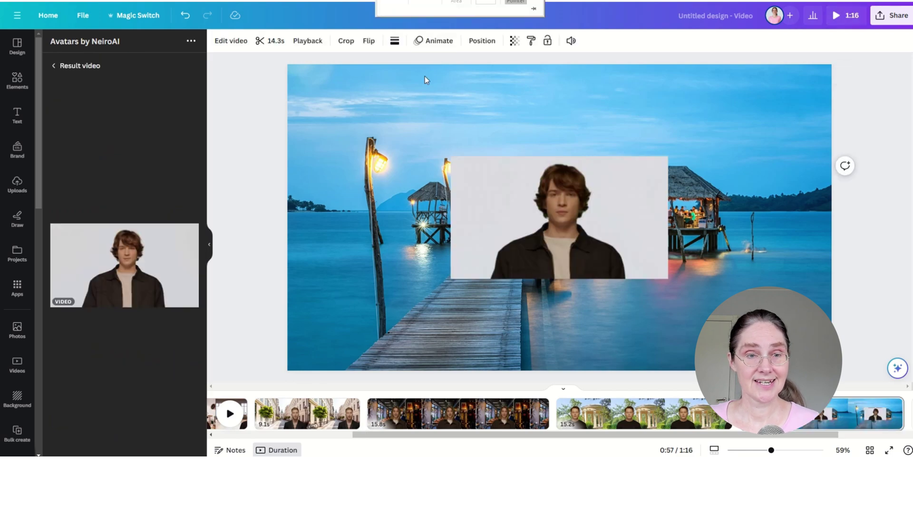
Remove the background of the young man's video, then enlarge it and place it at the pier page's bottom edge, left of centre
left_click(230, 41)
left_click(95, 117)
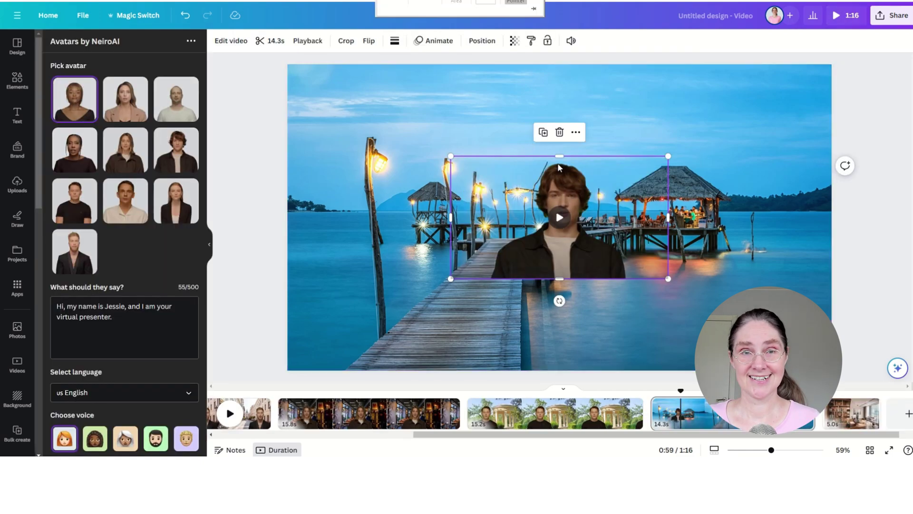
left_click_drag(557, 163, 438, 267)
left_click_drag(556, 251, 773, 114)
left_click_drag(632, 269, 546, 266)
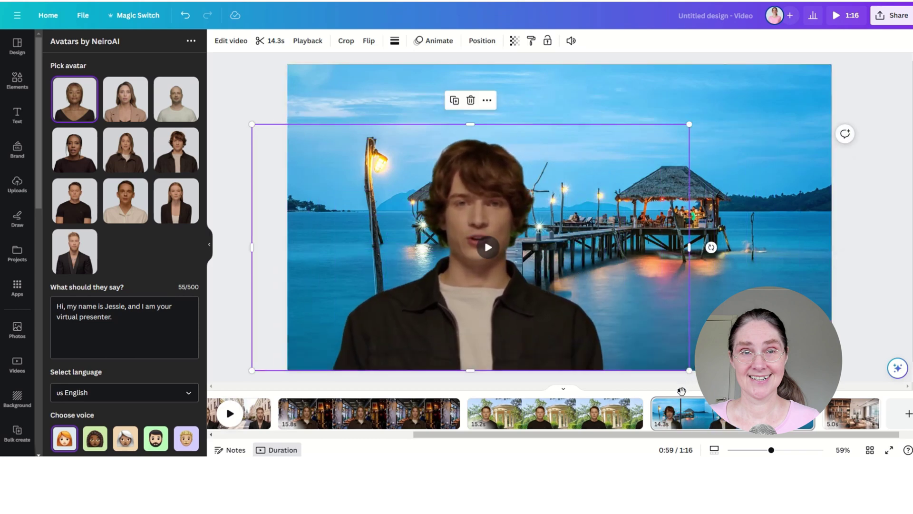